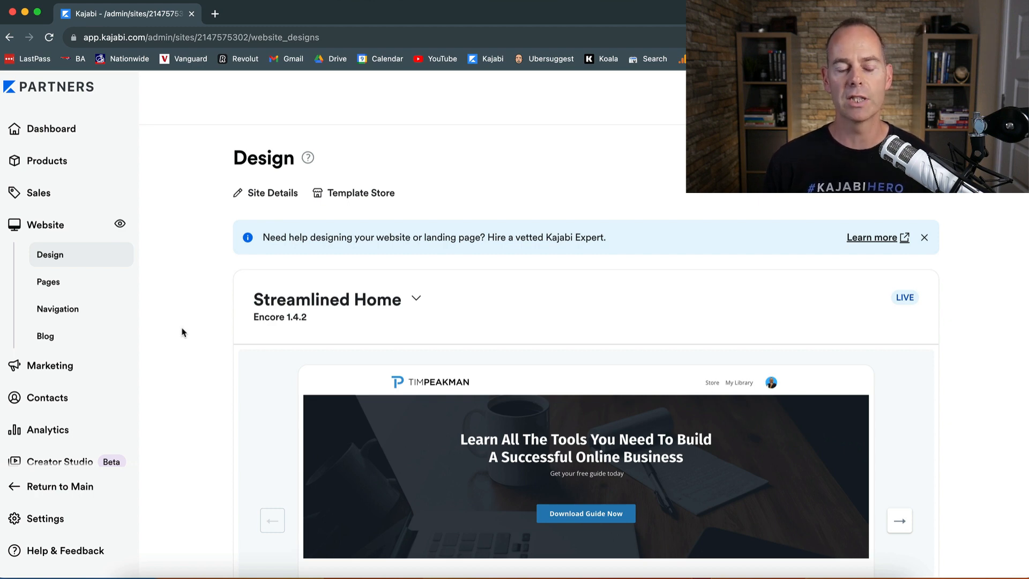
# Step: Open the site Settings and look over the available site and account settings
pyautogui.scroll(-1, 74, 316)
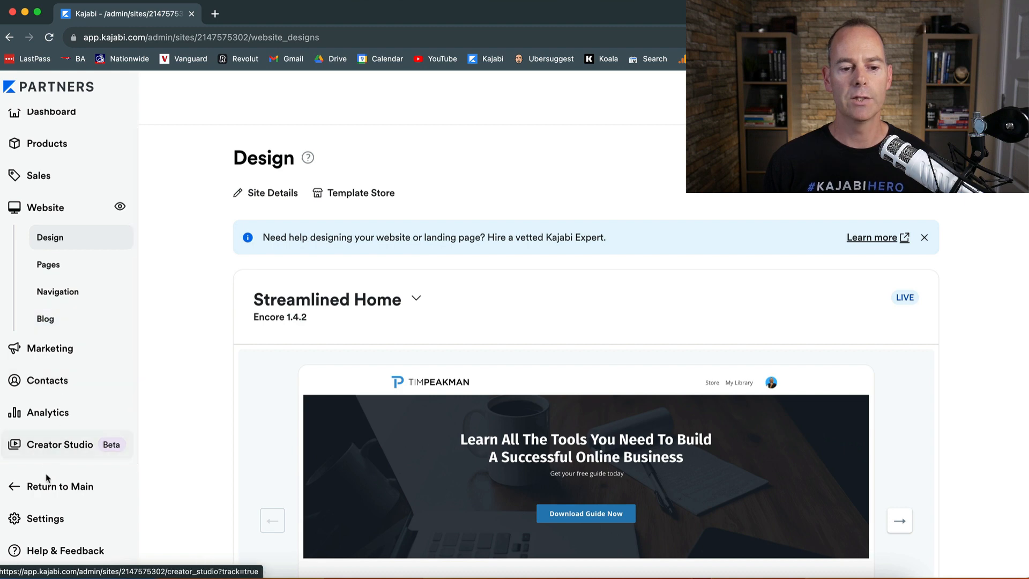
pyautogui.click(47, 518)
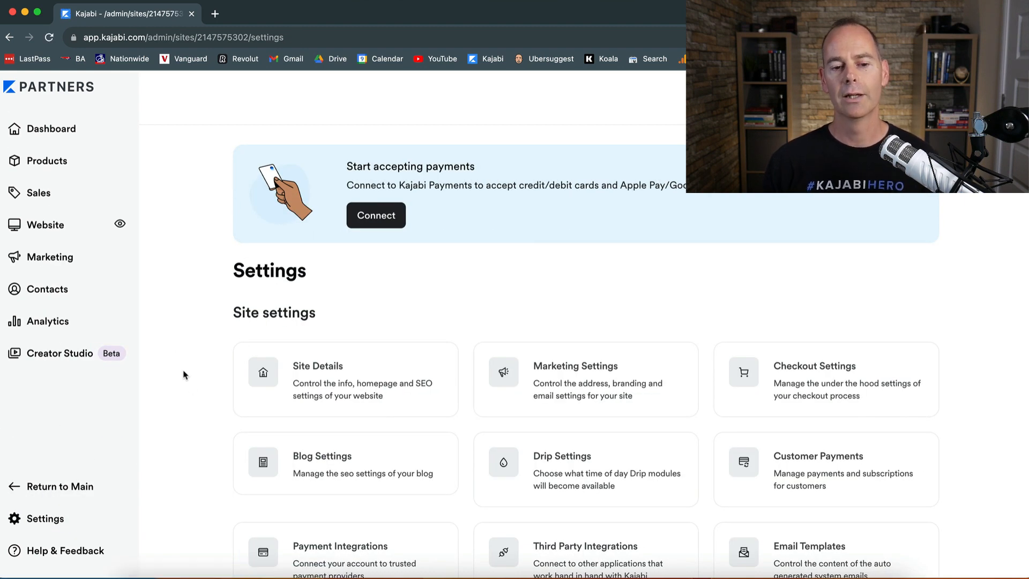
pyautogui.scroll(-5, 192, 390)
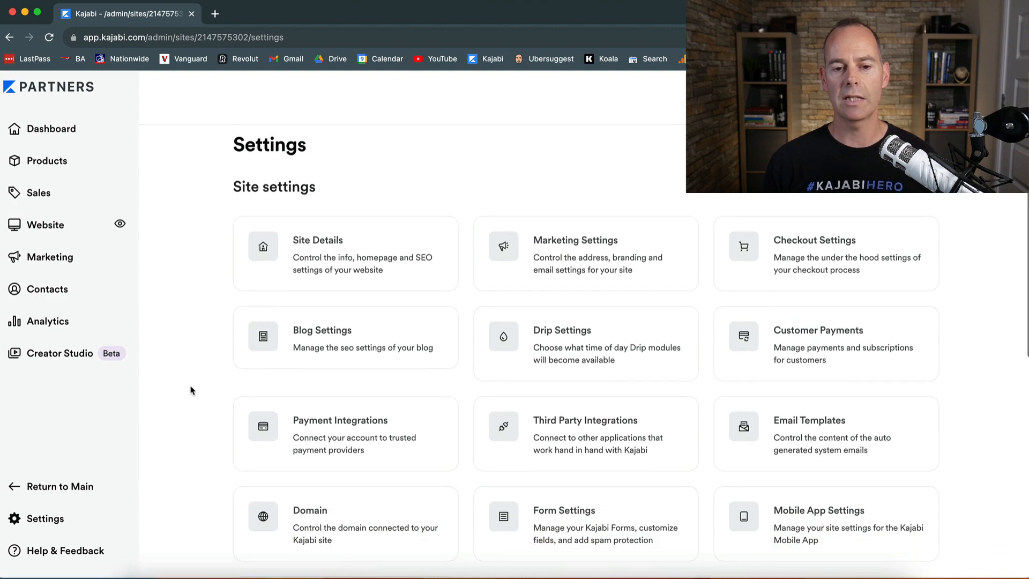
pyautogui.scroll(-7, 192, 390)
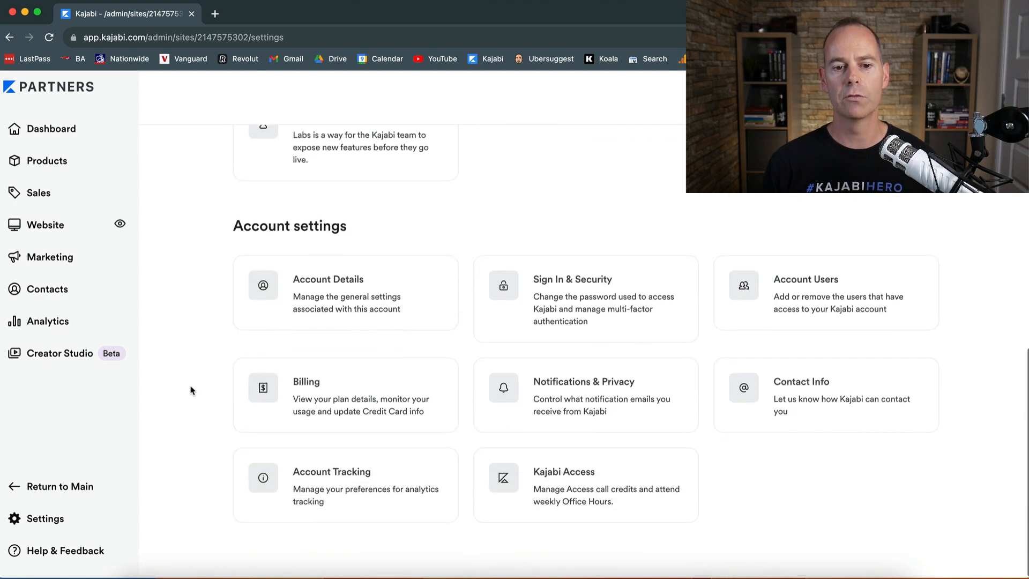
pyautogui.scroll(6, 191, 390)
pyautogui.scroll(2, 192, 390)
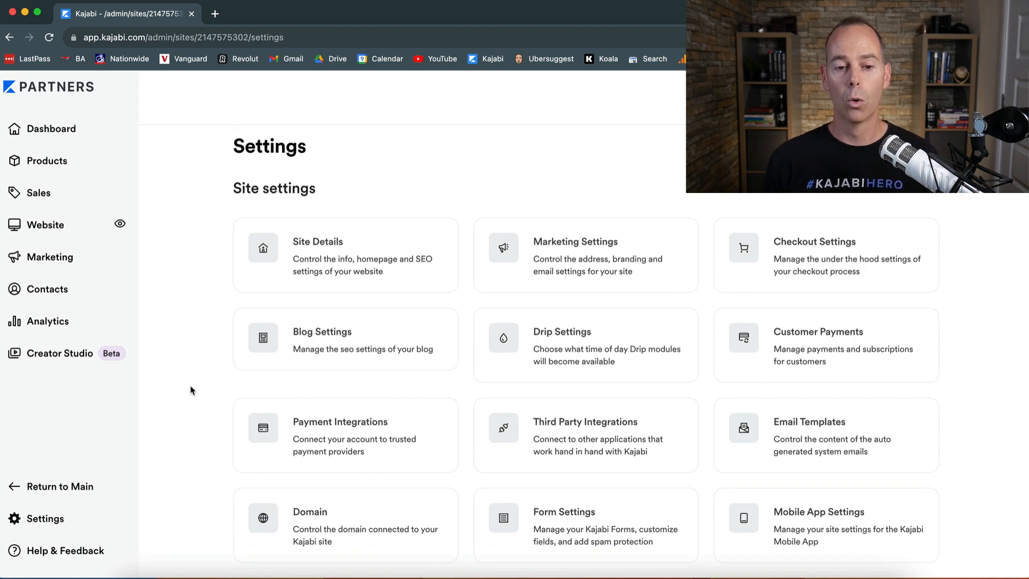
pyautogui.scroll(-8, 191, 390)
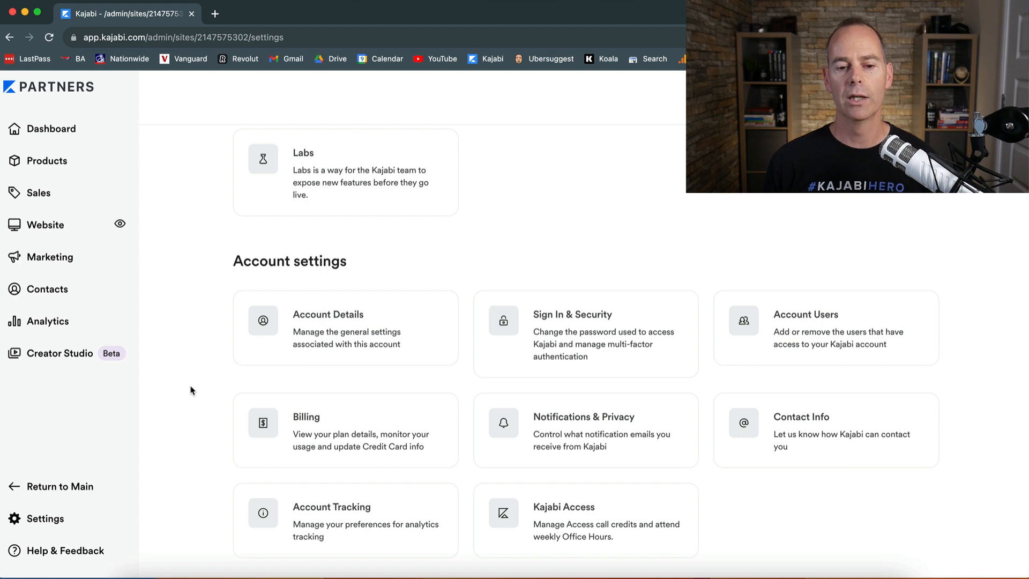
pyautogui.scroll(-1, 192, 390)
pyautogui.scroll(8, 191, 390)
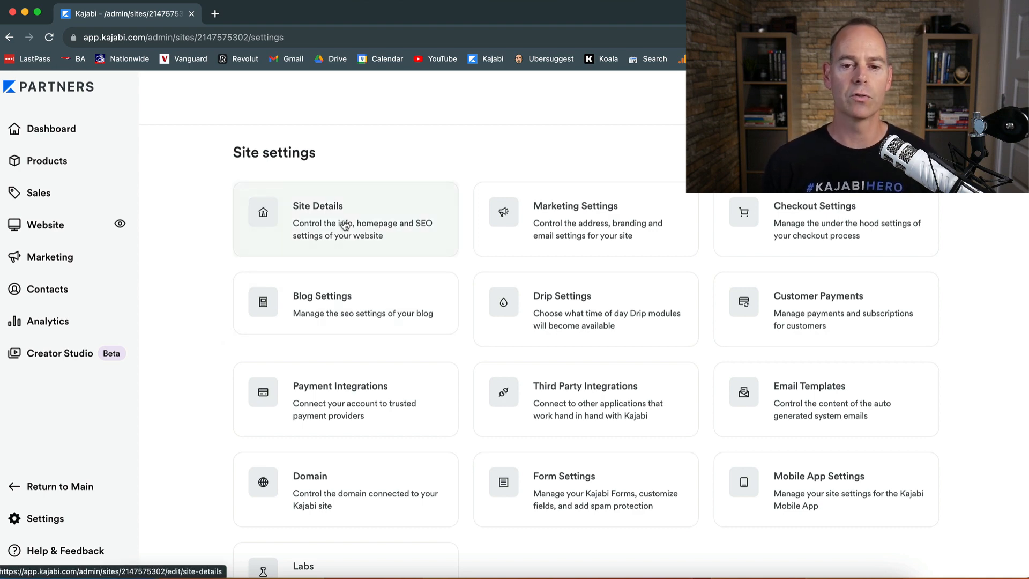
# Step: Open Domain Settings to review the connected custom domain and subdomain, then return to Settings
pyautogui.click(354, 485)
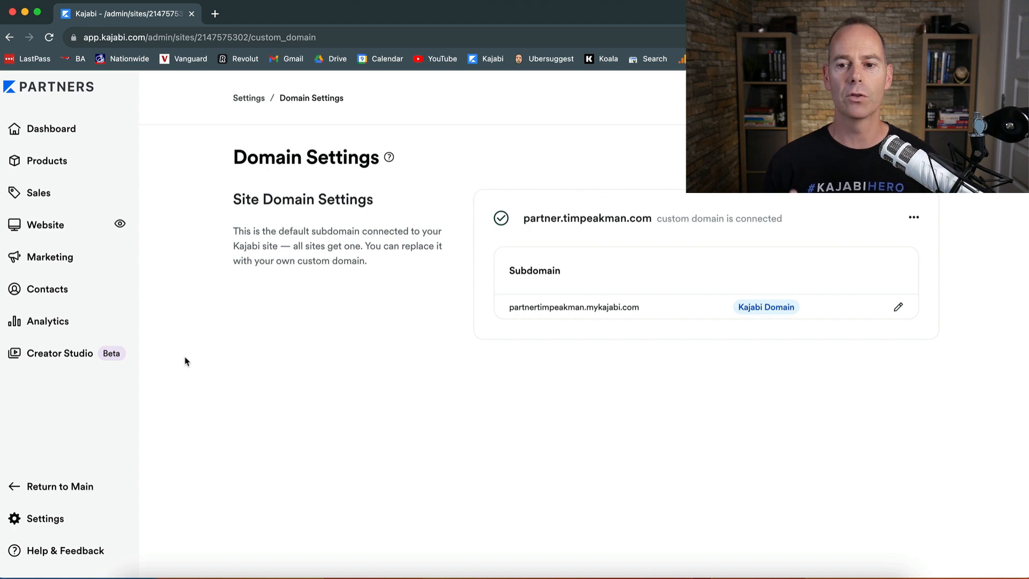
pyautogui.click(390, 159)
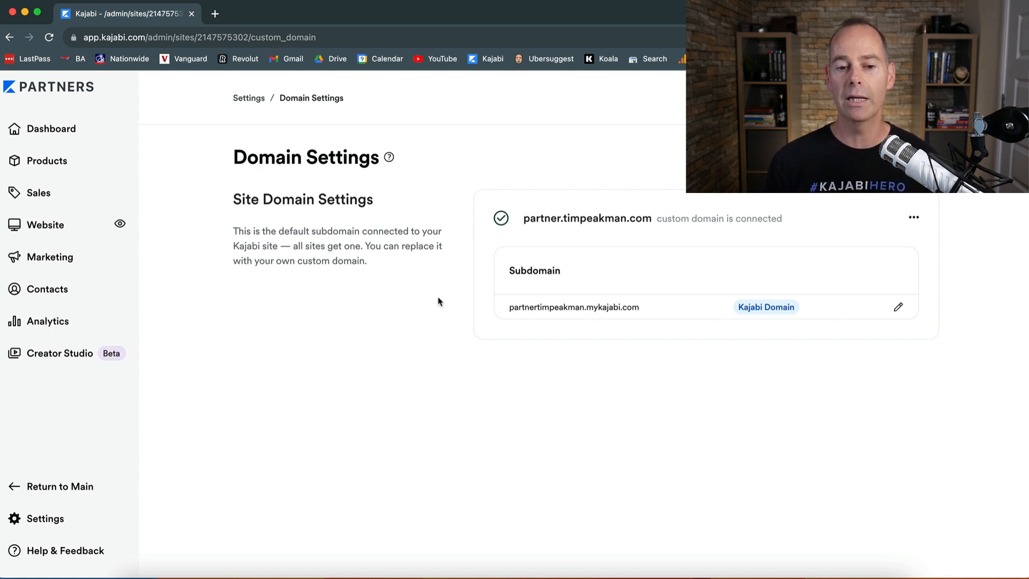
pyautogui.click(245, 101)
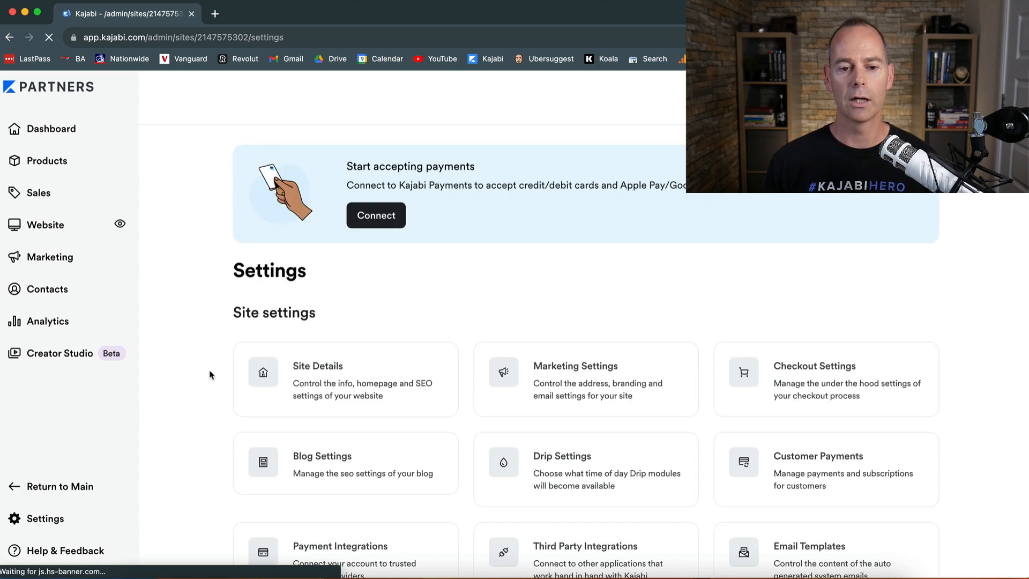
# Step: Open Site Details and review the homepage options, keeping Show the Template Home Page
pyautogui.scroll(-5, 210, 374)
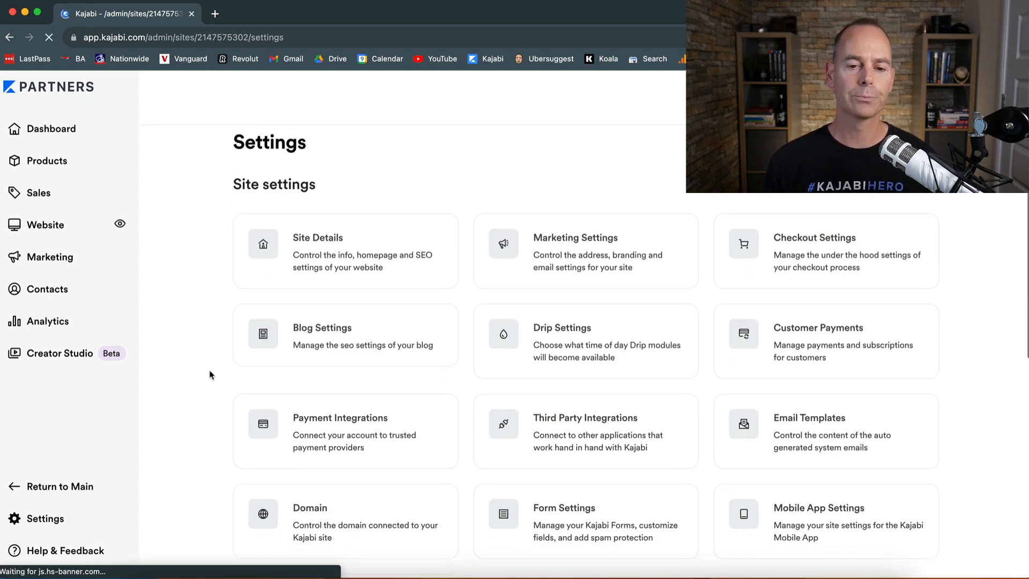
pyautogui.click(330, 247)
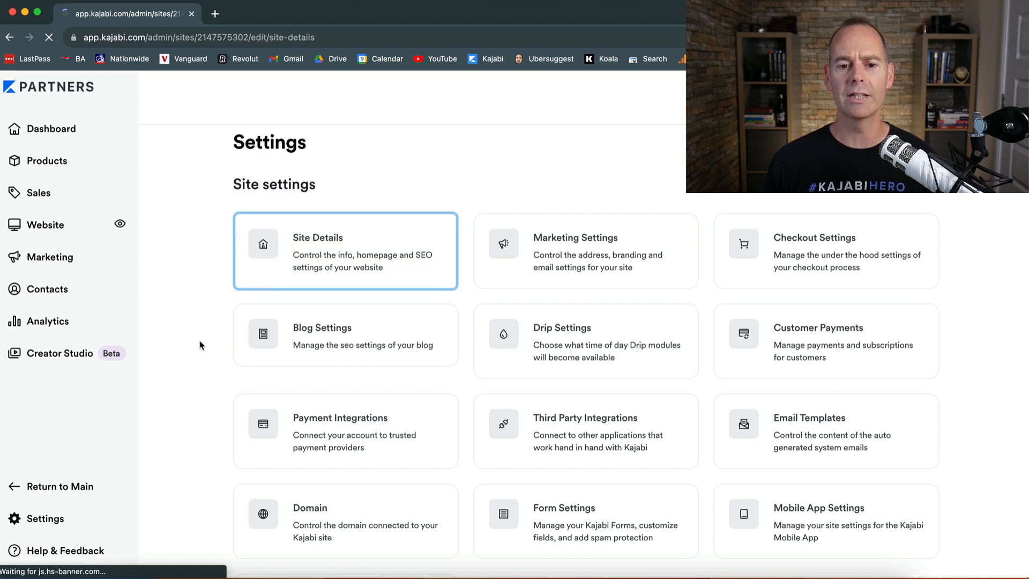
pyautogui.scroll(-3, 201, 343)
pyautogui.scroll(-10, 201, 345)
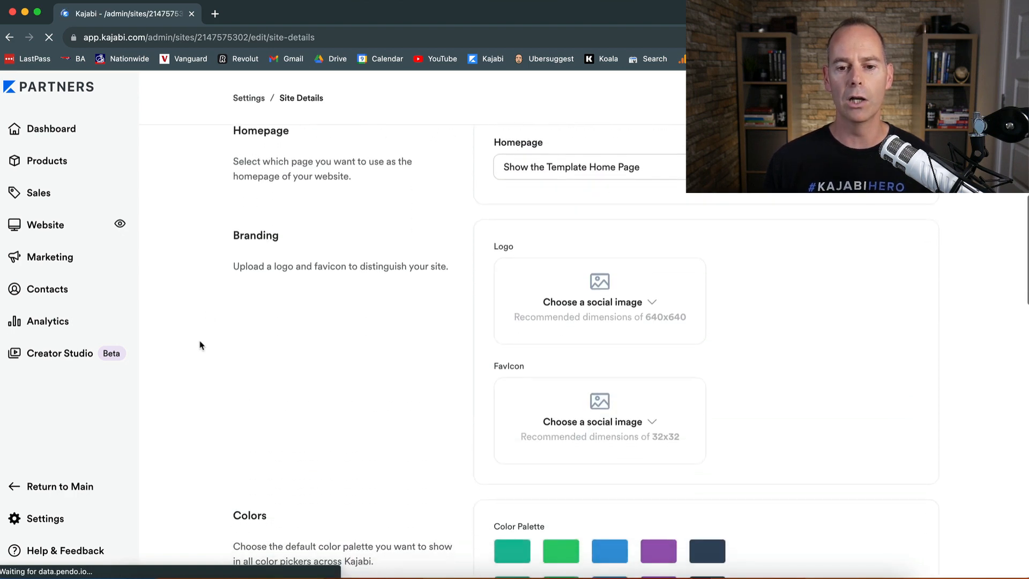
pyautogui.scroll(5, 419, 342)
pyautogui.scroll(6, 419, 342)
pyautogui.scroll(-6, 419, 342)
pyautogui.scroll(-2, 420, 341)
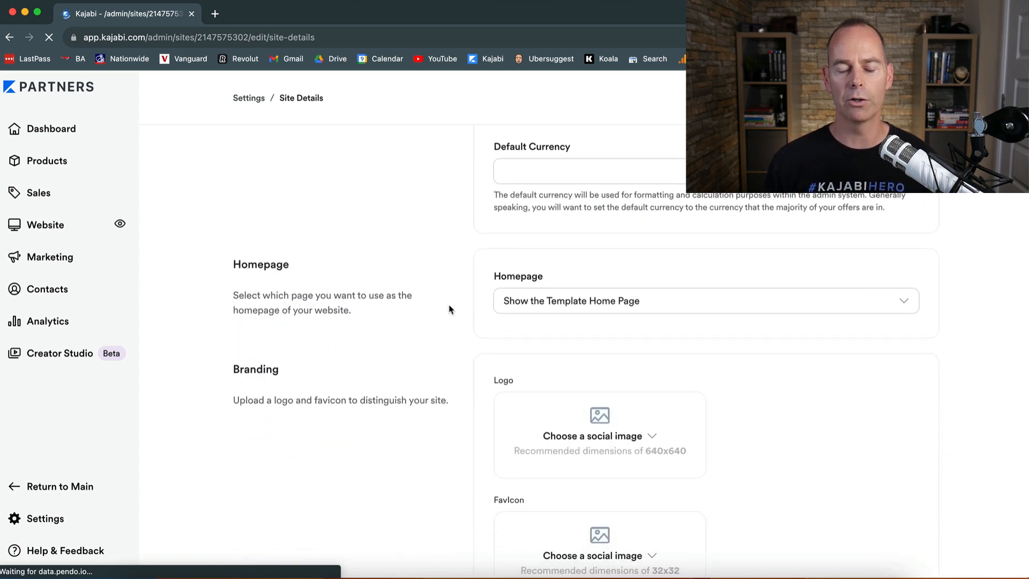
pyautogui.scroll(-2, 449, 309)
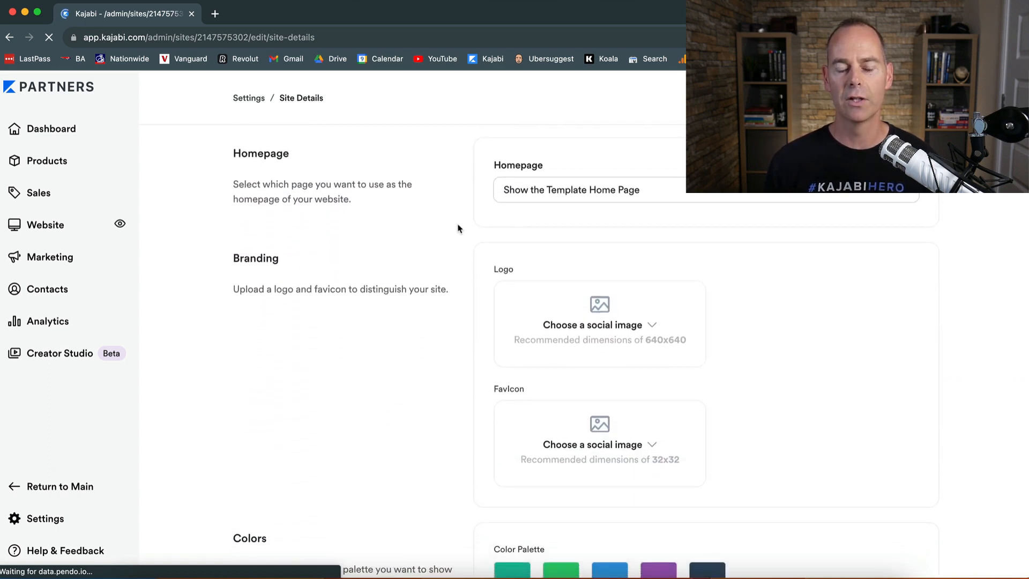
pyautogui.click(658, 189)
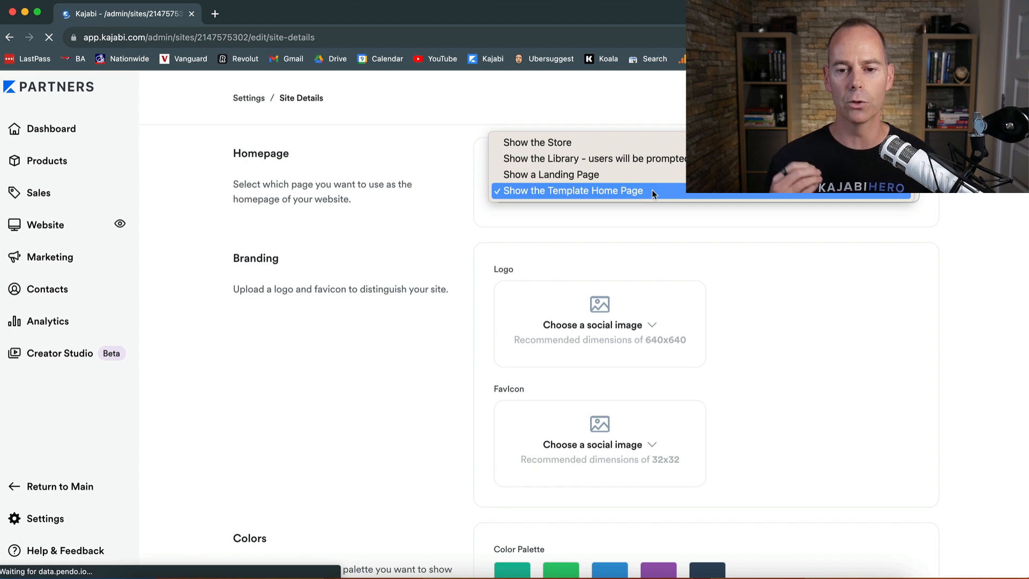
pyautogui.click(652, 191)
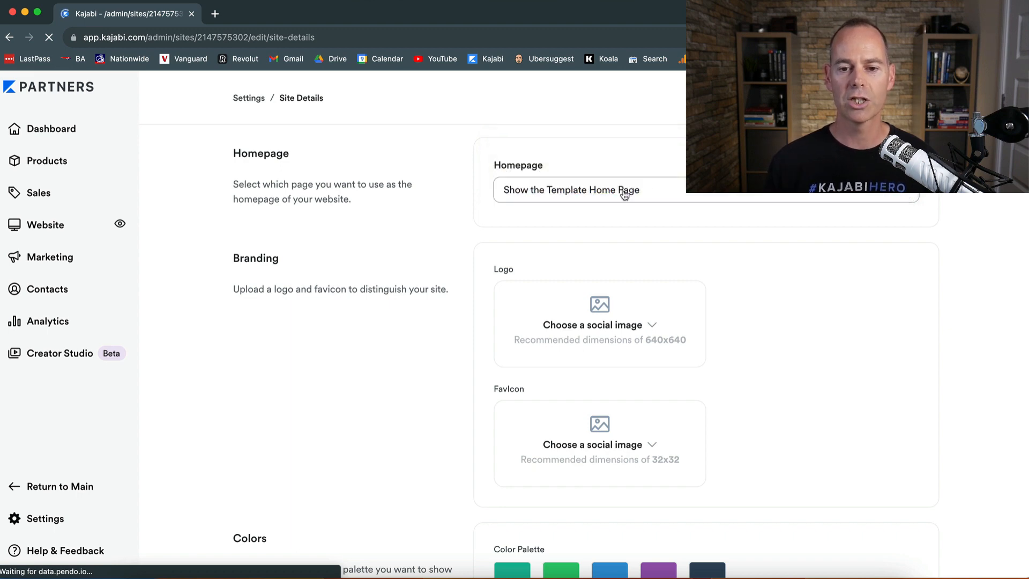
# Step: Upload Main Logo (Transparent Background).png as the site logo
pyautogui.scroll(-3, 470, 306)
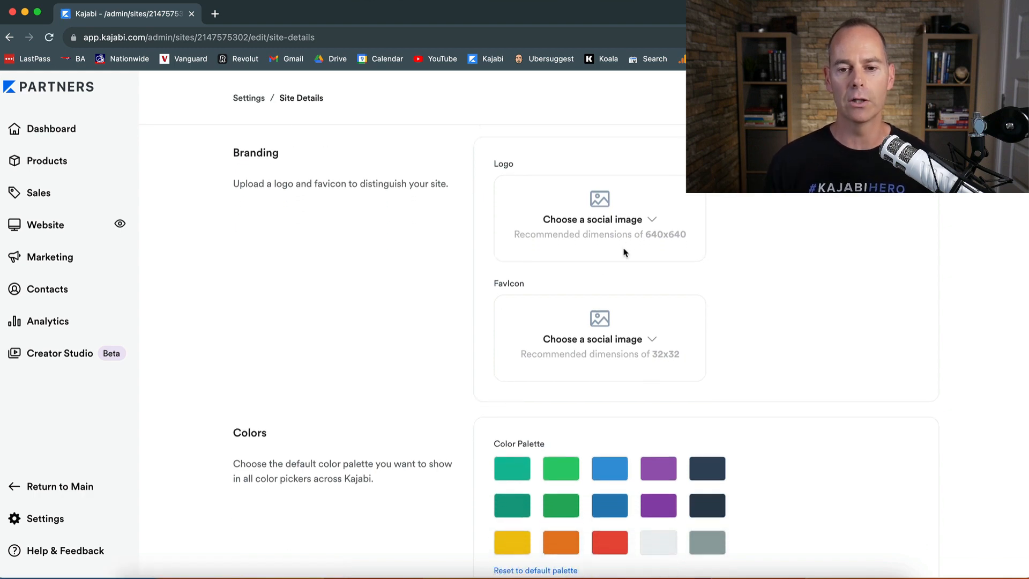
pyautogui.click(652, 221)
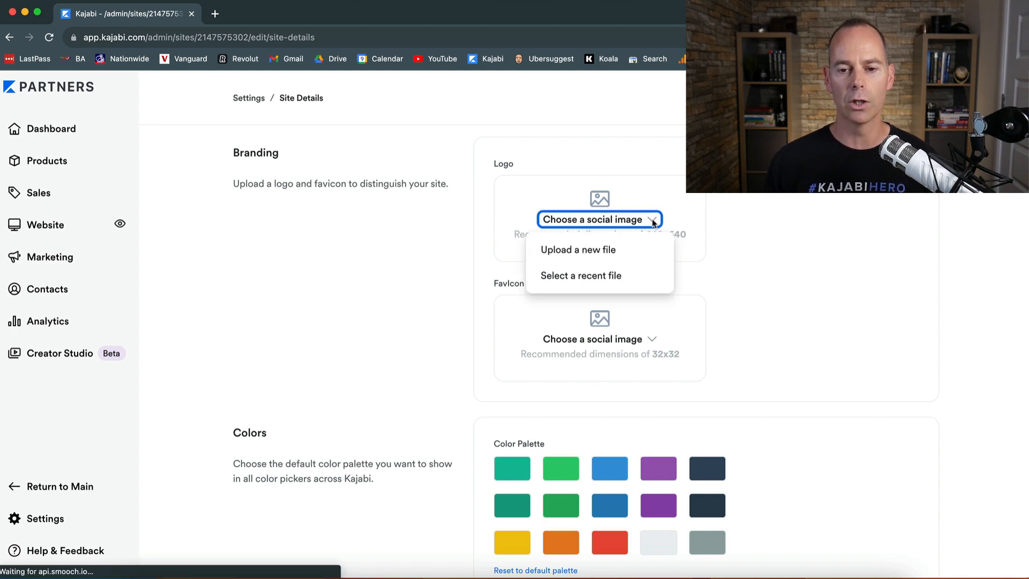
pyautogui.click(596, 247)
pyautogui.click(366, 339)
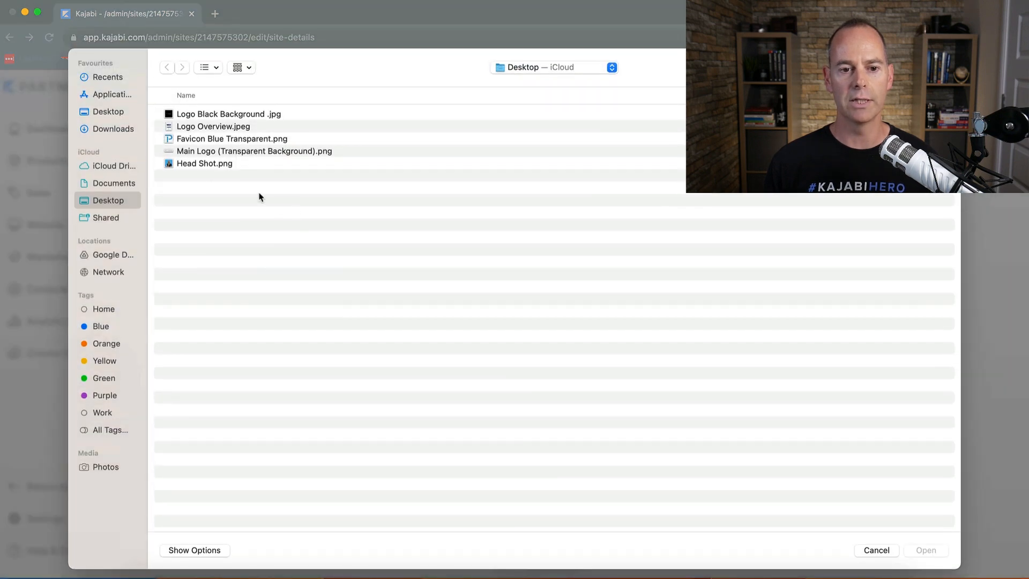
pyautogui.doubleClick(187, 152)
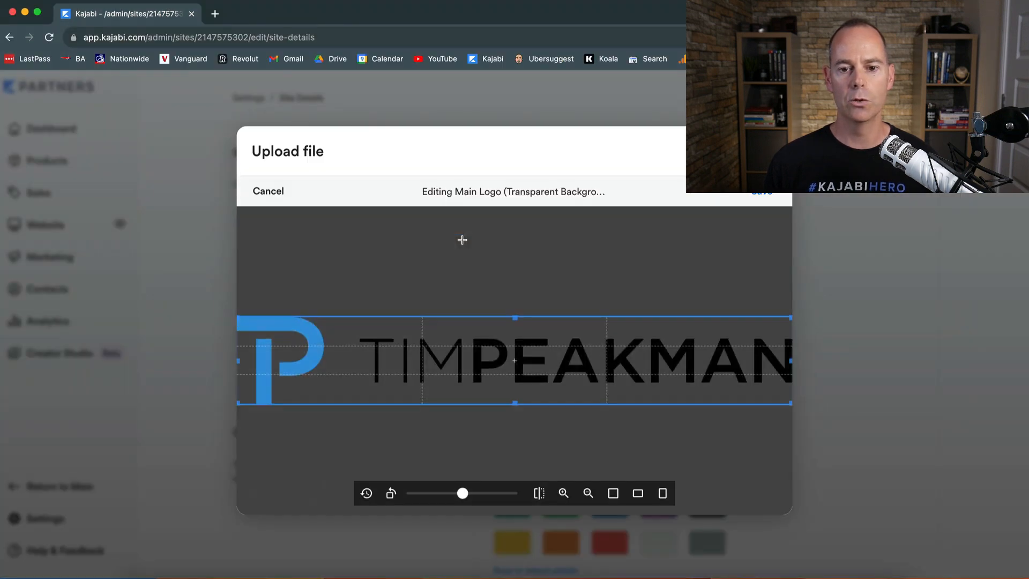
pyautogui.click(759, 193)
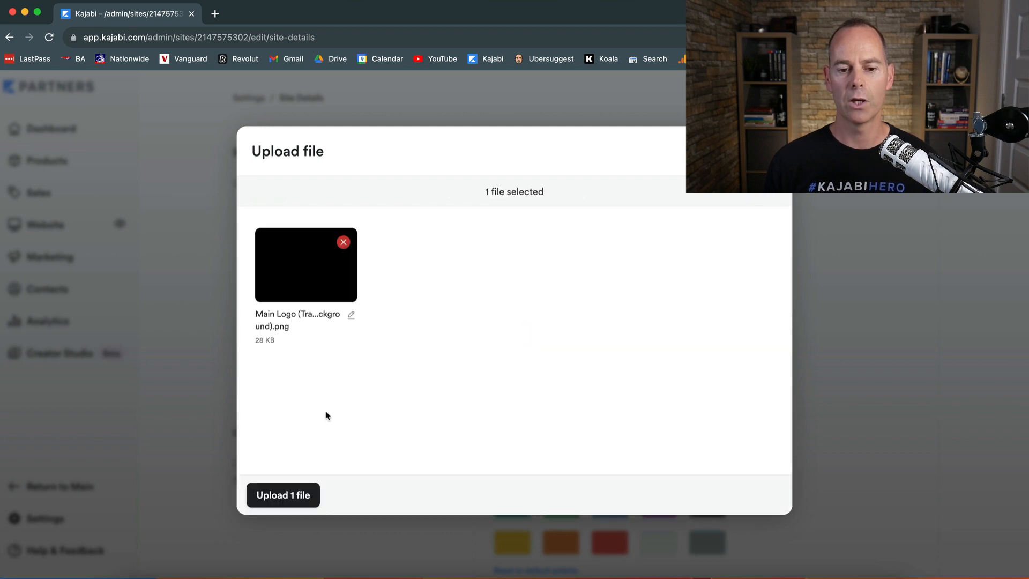
pyautogui.click(284, 495)
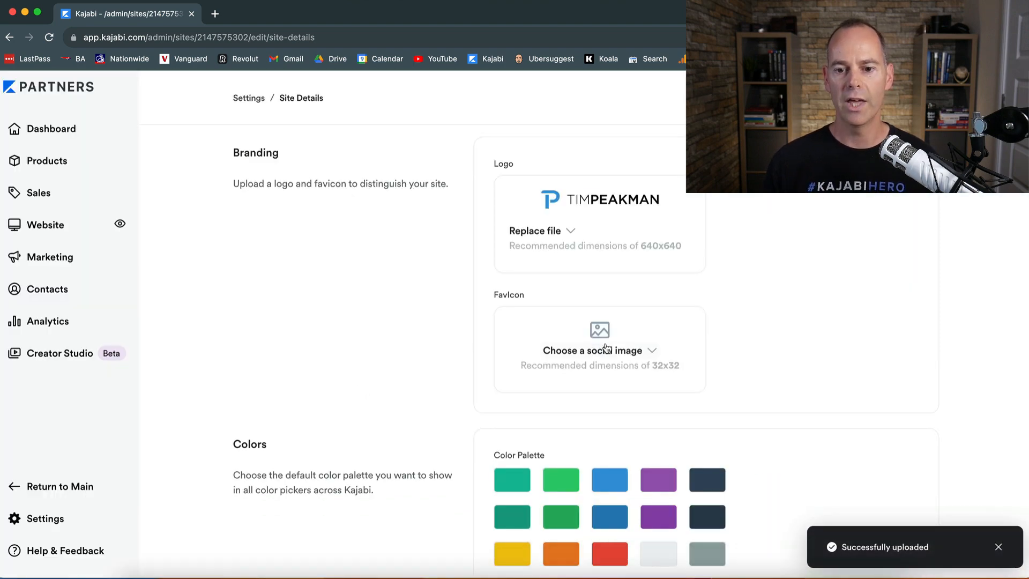
# Step: Upload Favicon Blue Transparent.png as the site favicon
pyautogui.scroll(10, 765, 317)
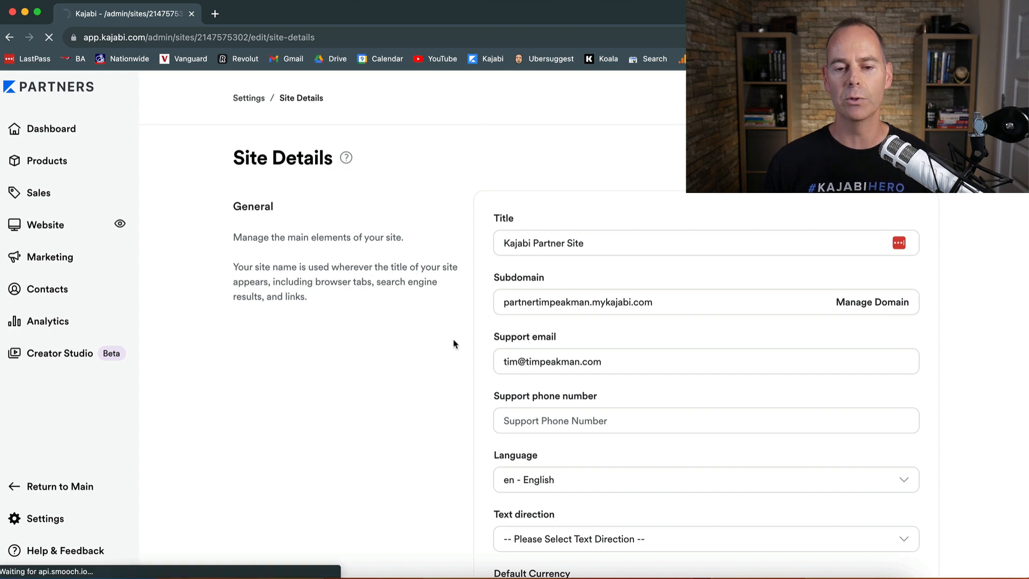
pyautogui.scroll(-3, 453, 344)
pyautogui.scroll(-10, 454, 343)
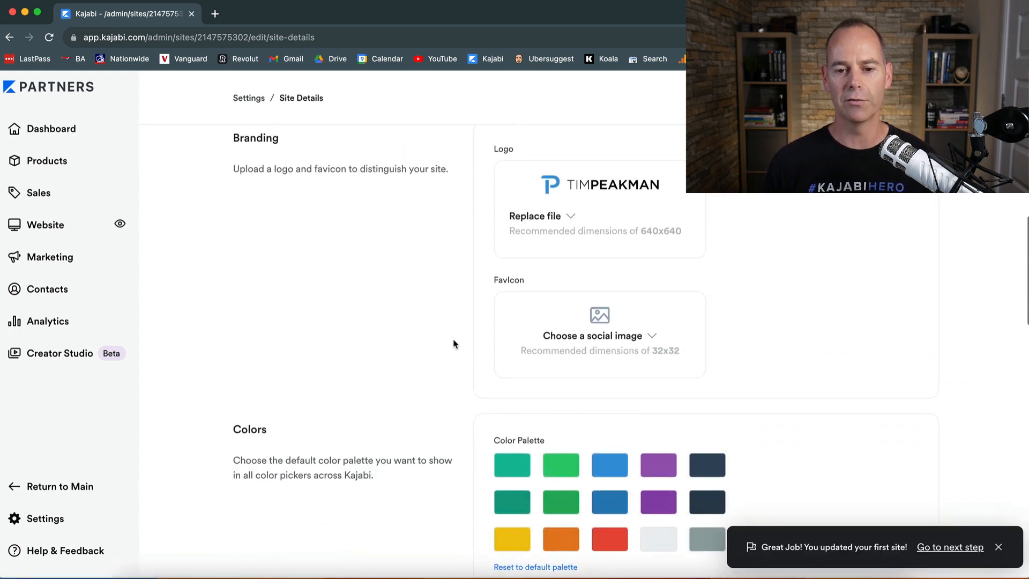
pyautogui.click(650, 337)
pyautogui.click(604, 364)
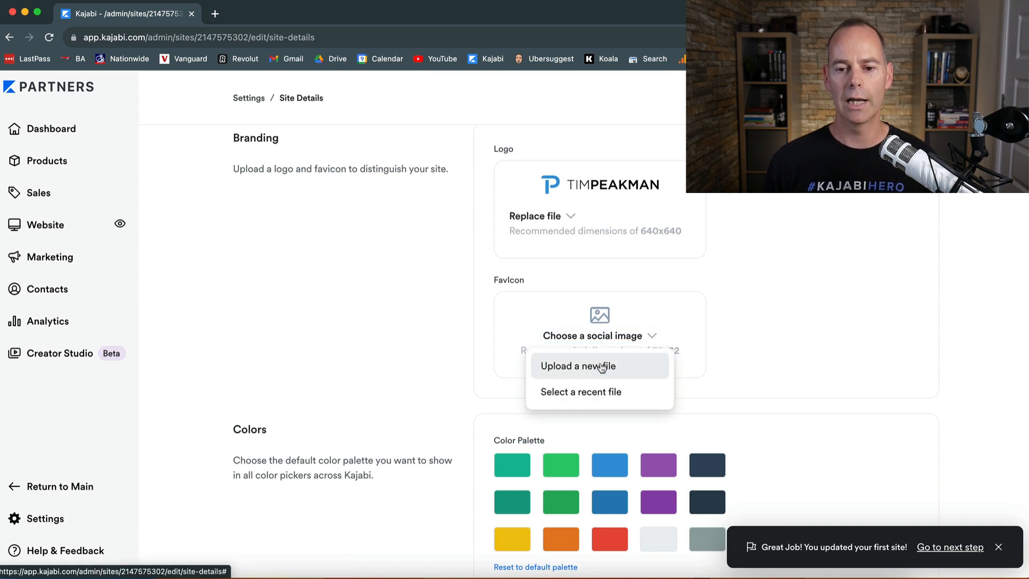
pyautogui.click(369, 322)
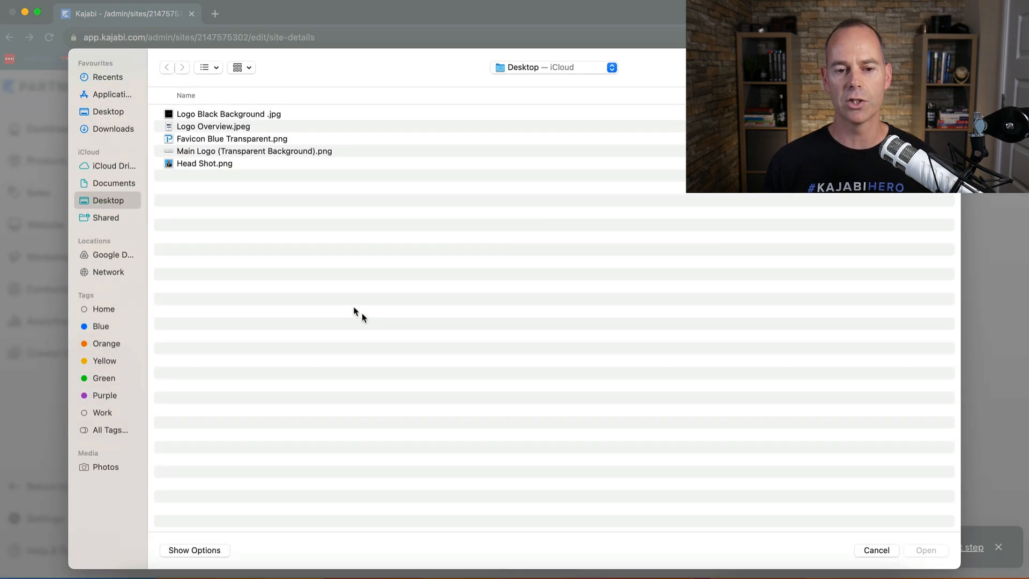
pyautogui.doubleClick(193, 139)
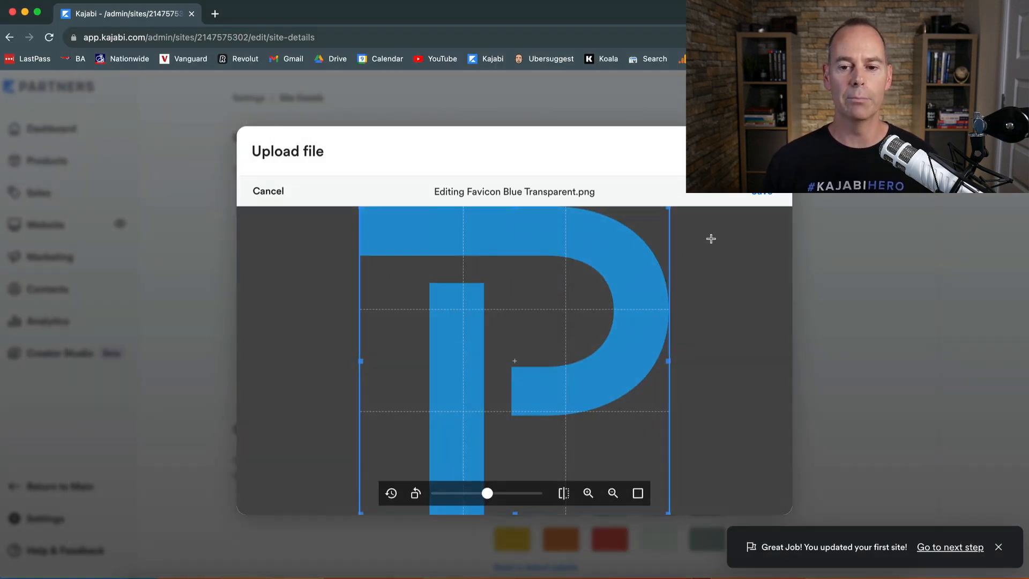
pyautogui.click(759, 198)
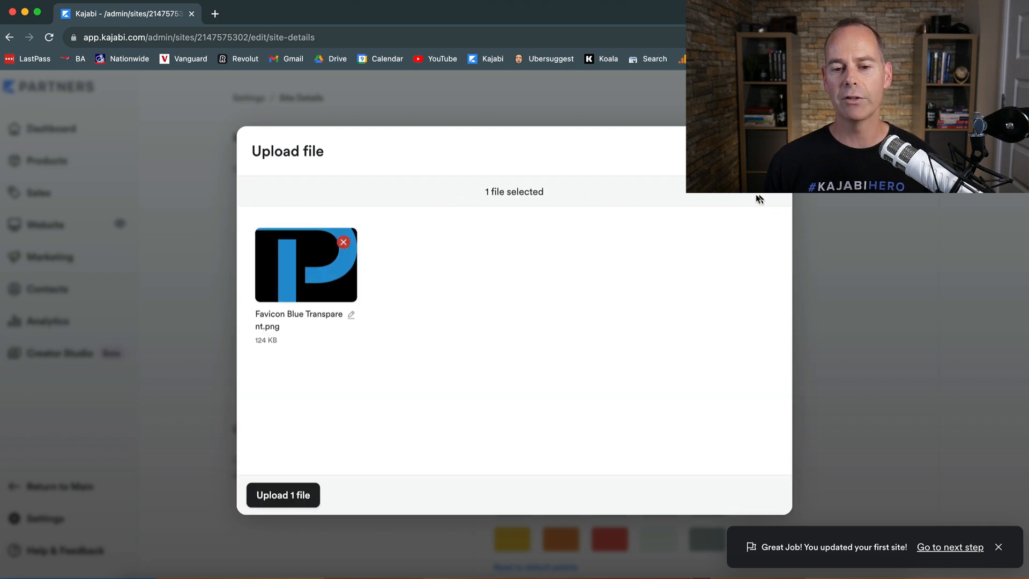
pyautogui.click(285, 493)
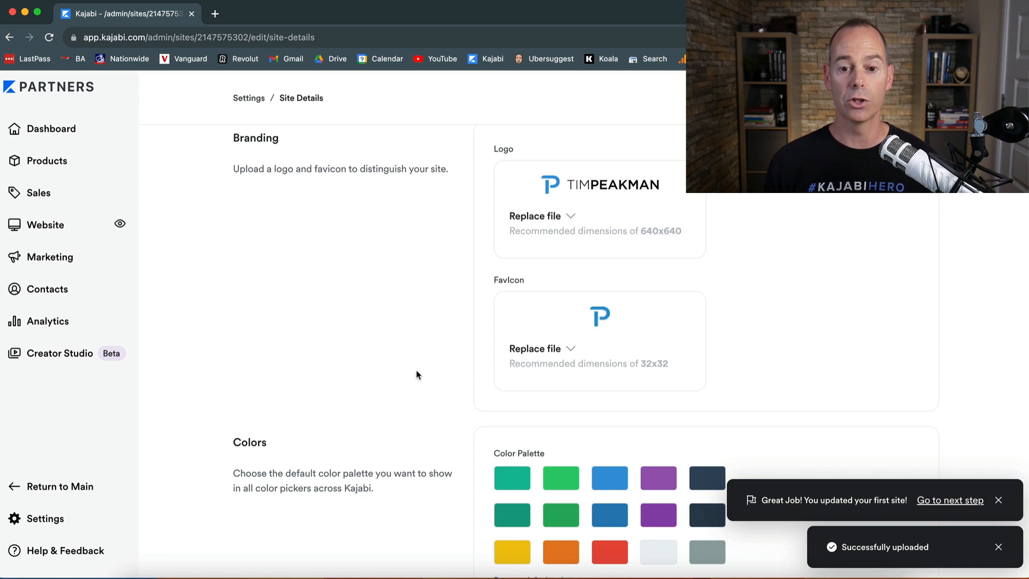
# Step: Save the Site Details with the new logo and favicon and scroll to the colour palette
pyautogui.scroll(-5, 418, 375)
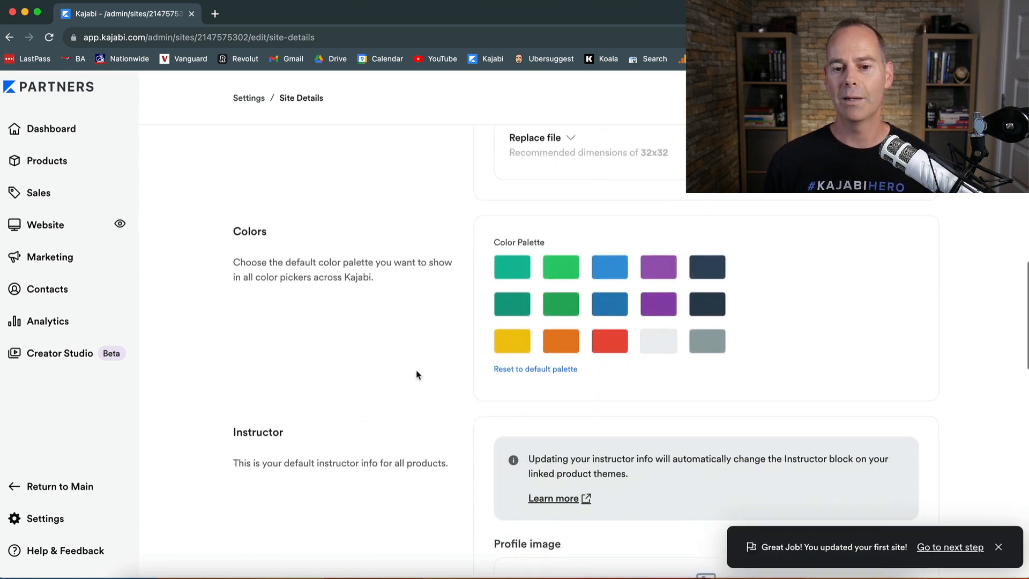
pyautogui.scroll(-15, 423, 263)
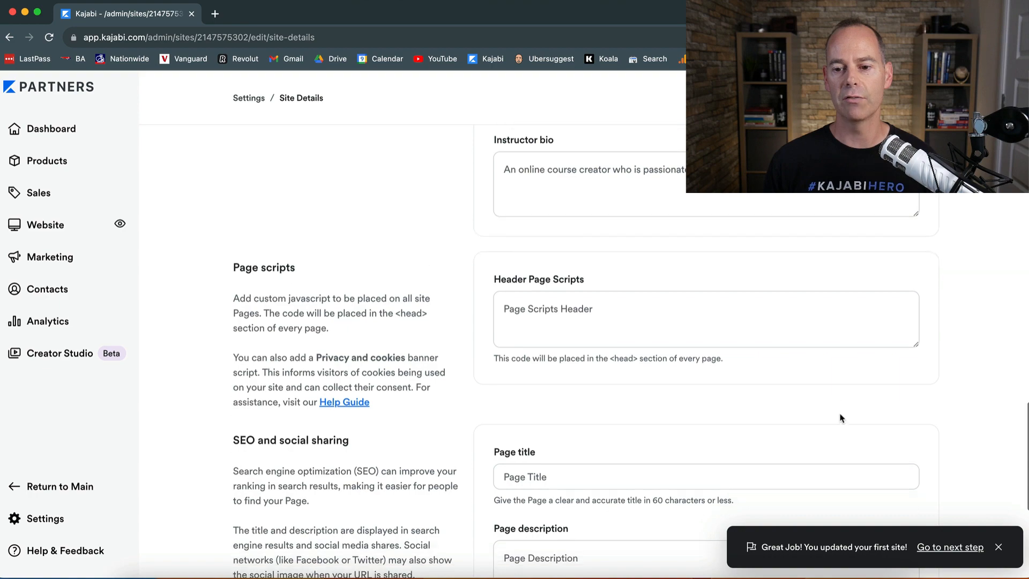
pyautogui.scroll(20, 974, 398)
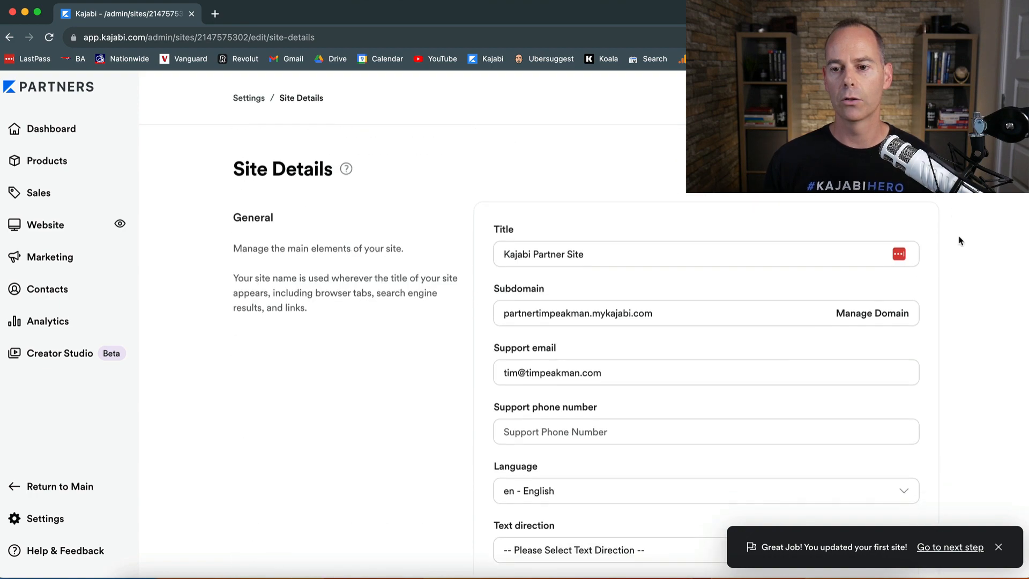
pyautogui.click(989, 98)
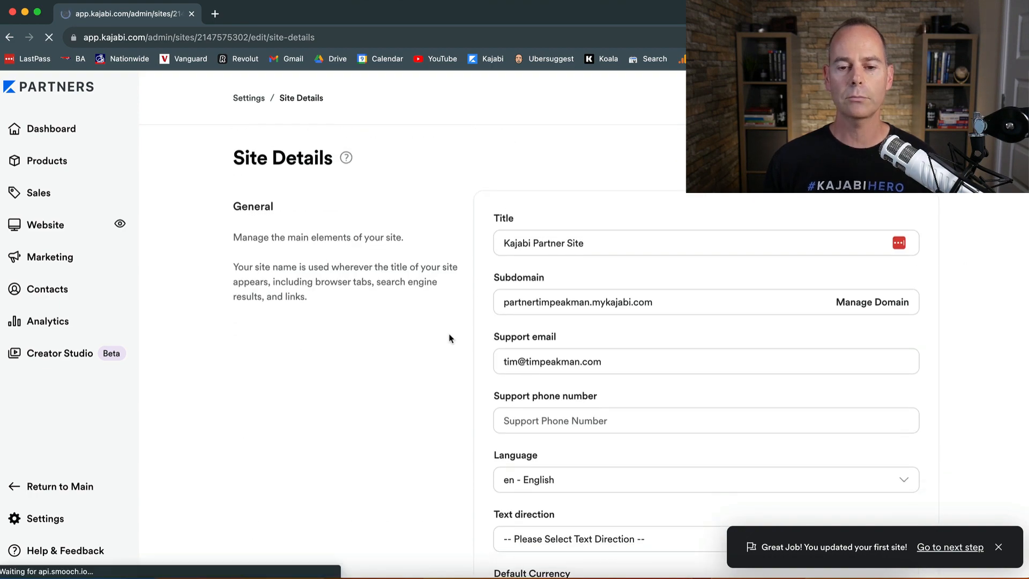
pyautogui.scroll(-15, 449, 338)
pyautogui.scroll(-3, 449, 338)
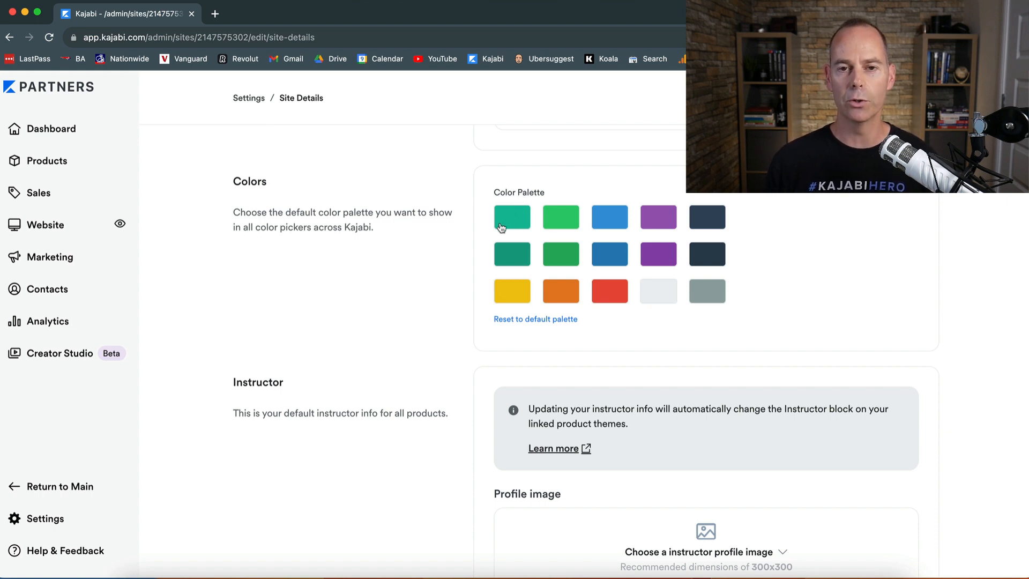
# Step: Copy the light blue code 3498DB from the hex-codes note and set the first palette colour to #3498DB
pyautogui.hotkey('ctrl', 'Up')
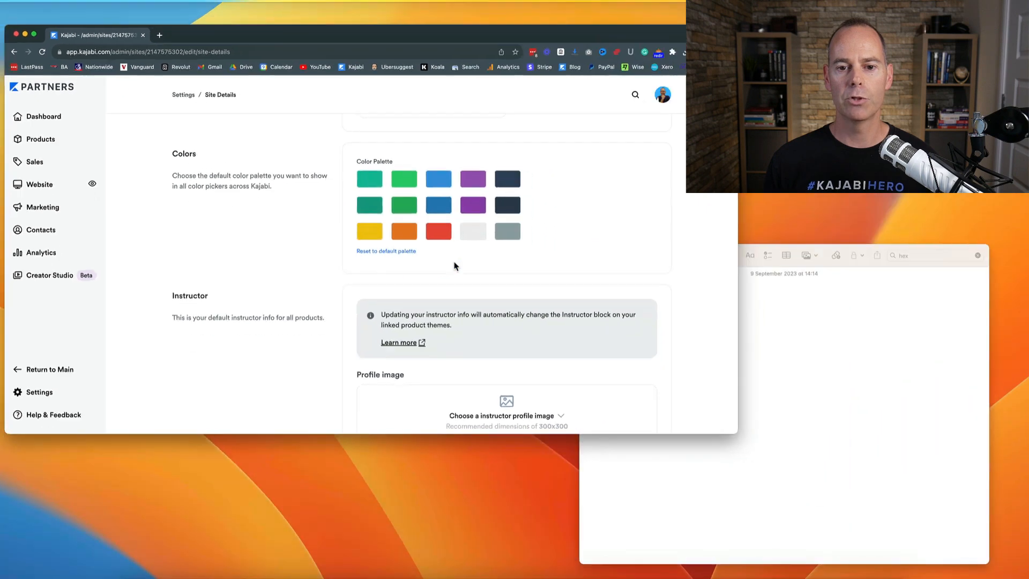
pyautogui.click(789, 383)
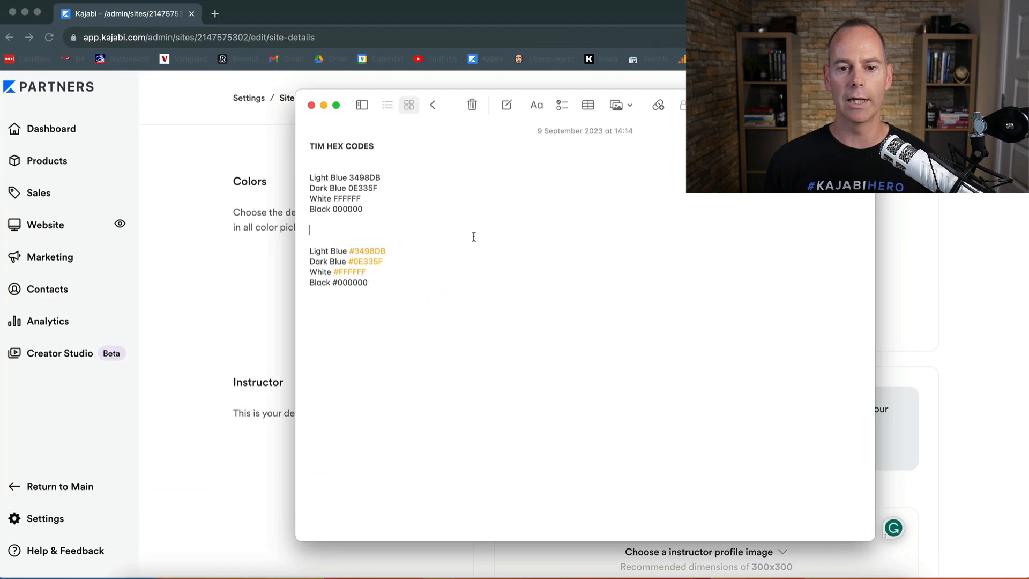
pyautogui.doubleClick(361, 178)
pyautogui.press('super+c')
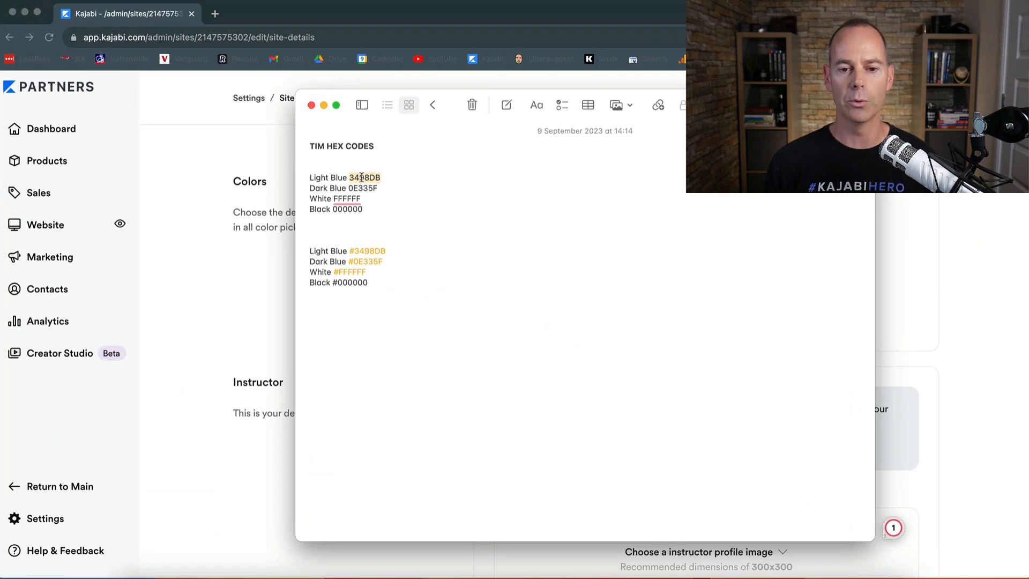
pyautogui.click(245, 250)
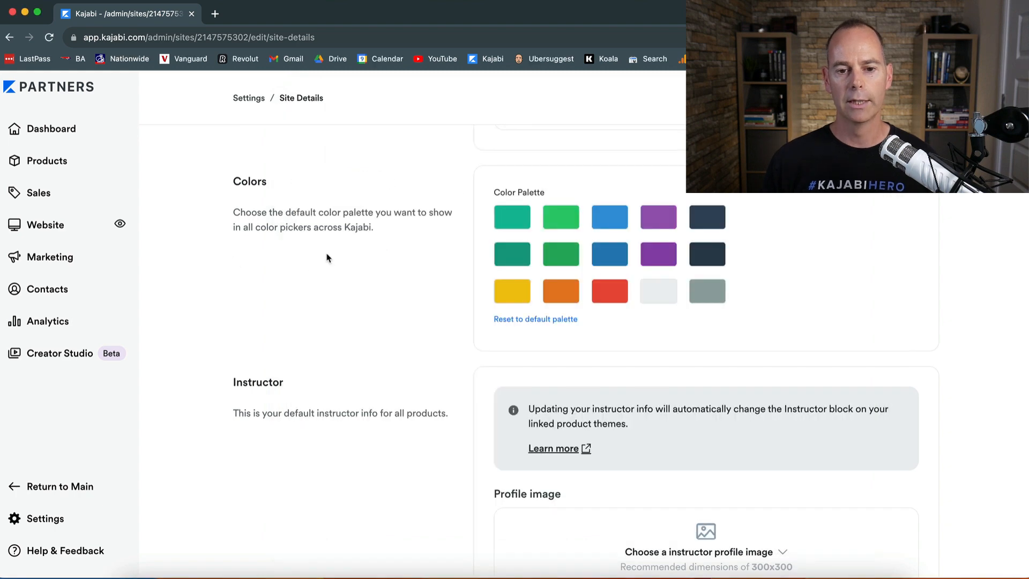
pyautogui.click(512, 223)
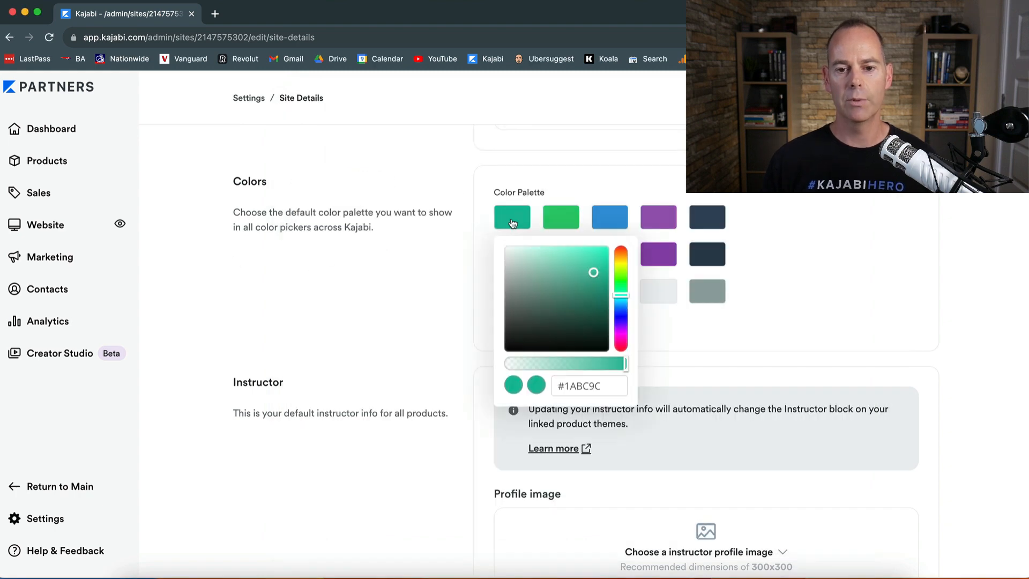
pyautogui.doubleClick(574, 384)
pyautogui.press('super+v')
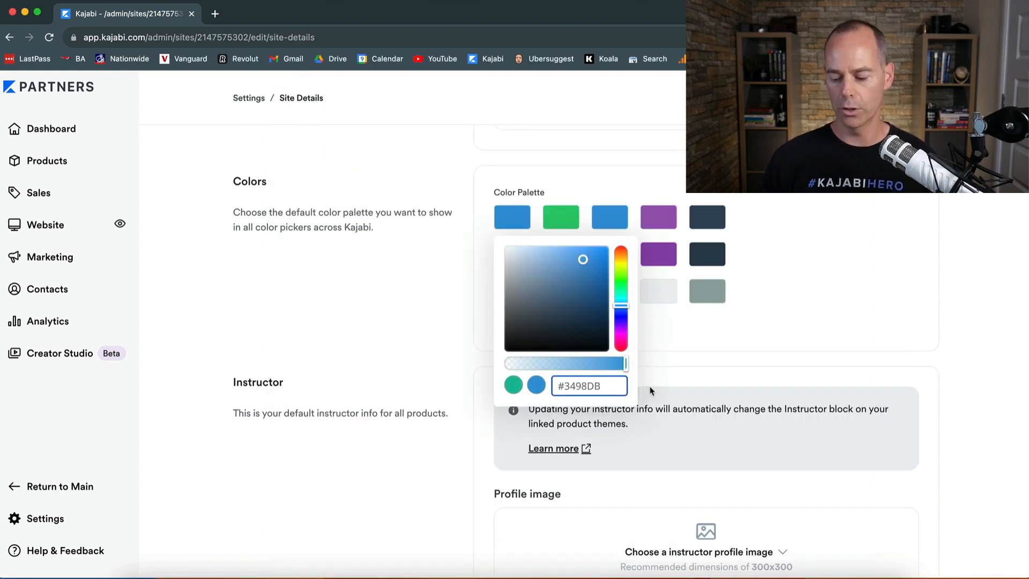
pyautogui.click(677, 332)
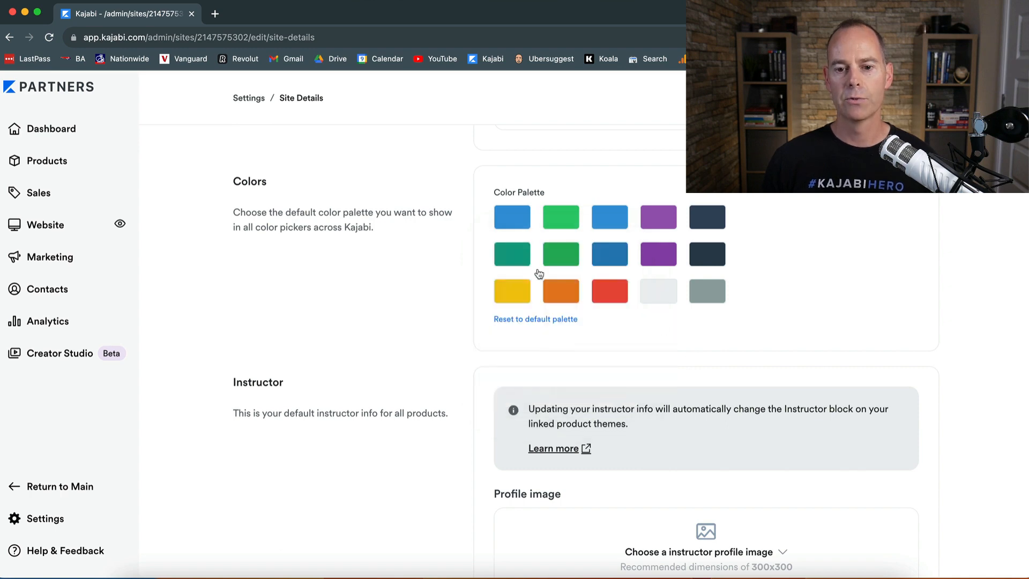
# Step: Copy the dark blue code 0E335F from the note and set the second palette colour to #0E335F
pyautogui.hotkey('ctrl', 'Up')
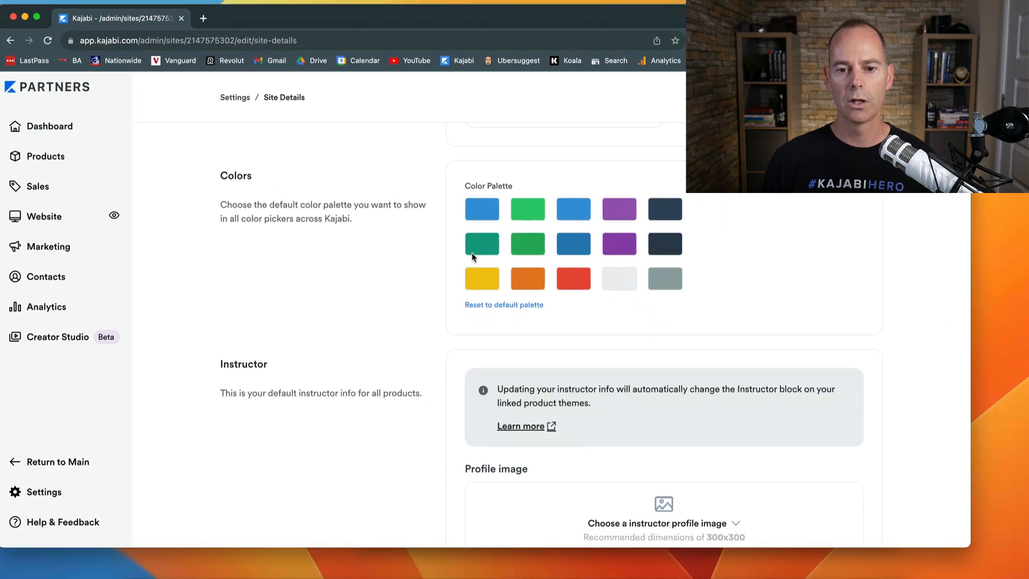
pyautogui.click(708, 328)
pyautogui.doubleClick(360, 188)
pyautogui.press('super+c')
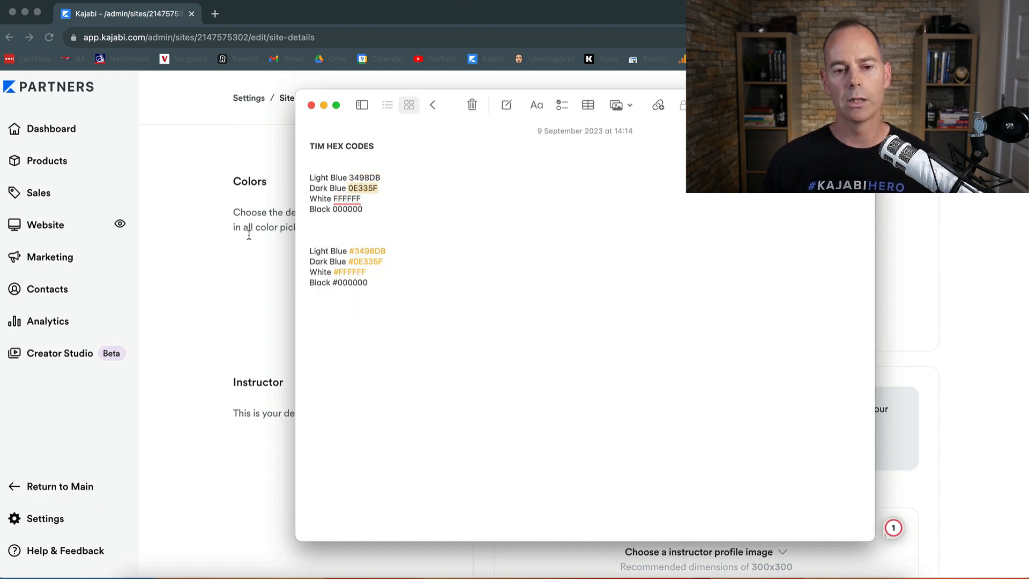
pyautogui.click(226, 290)
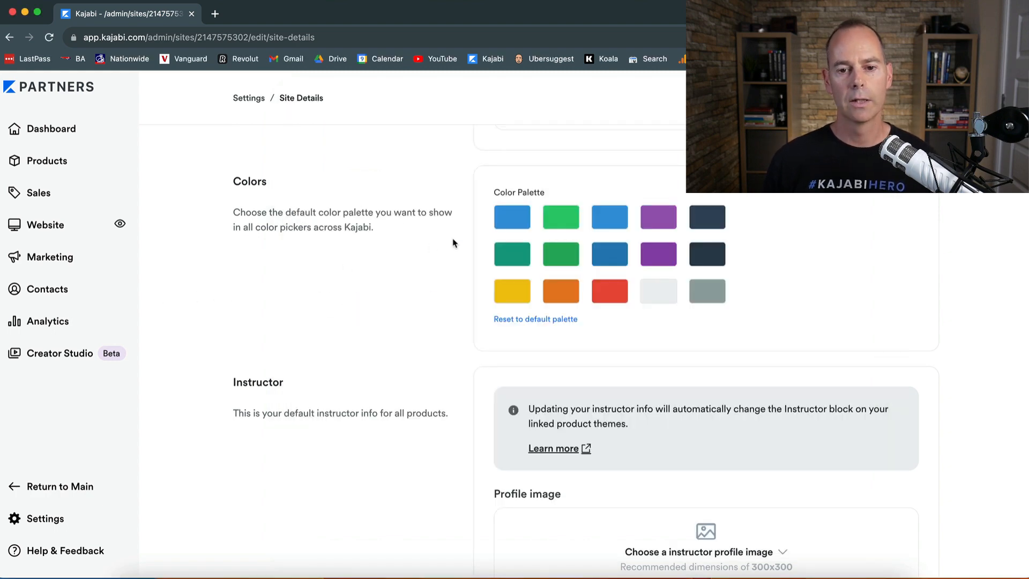
pyautogui.click(557, 223)
pyautogui.click(624, 384)
pyautogui.doubleClick(625, 384)
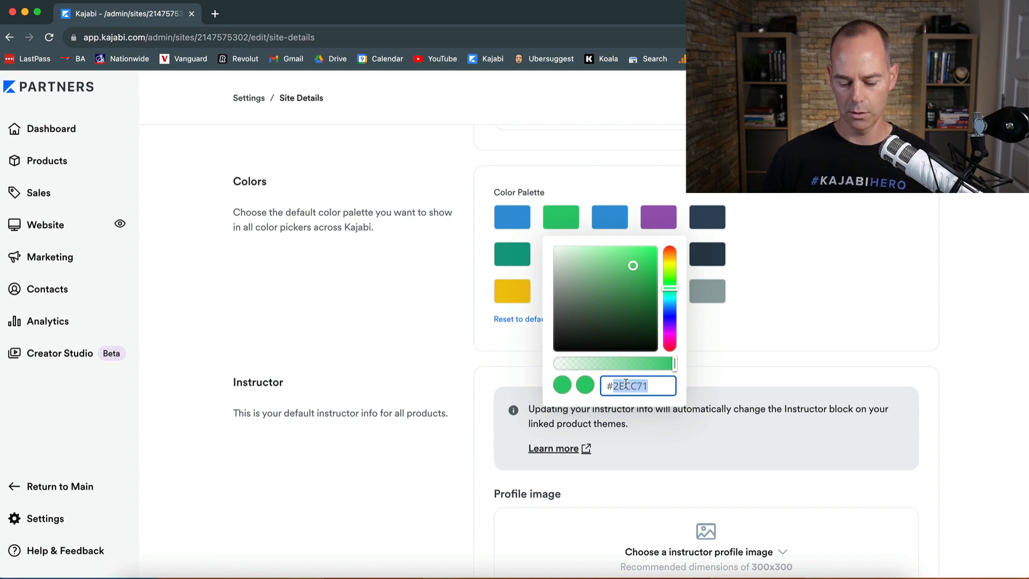
pyautogui.press('super+v')
pyautogui.click(724, 343)
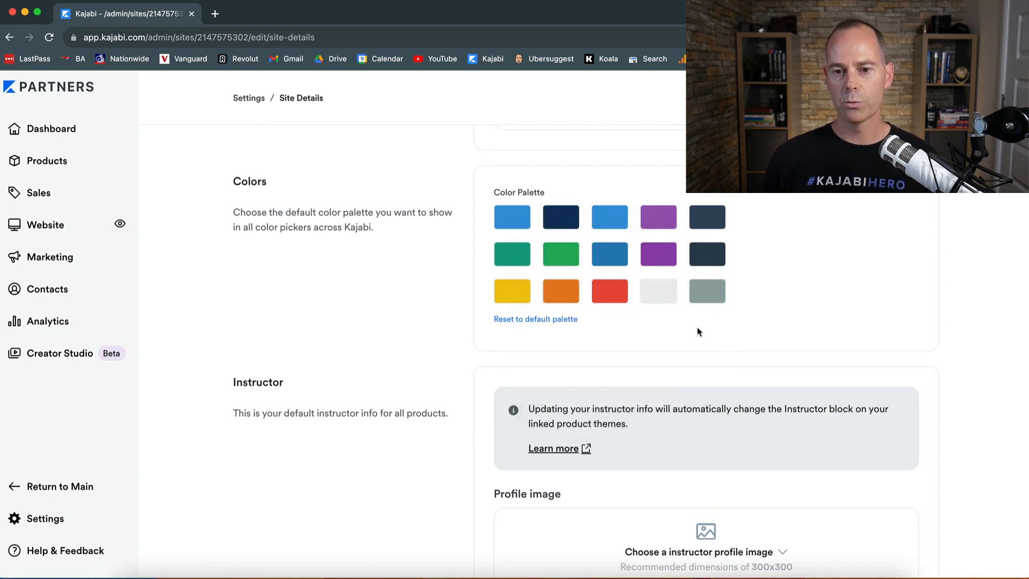
# Step: Set the third palette colour to white, #FFFFFF
pyautogui.click(611, 224)
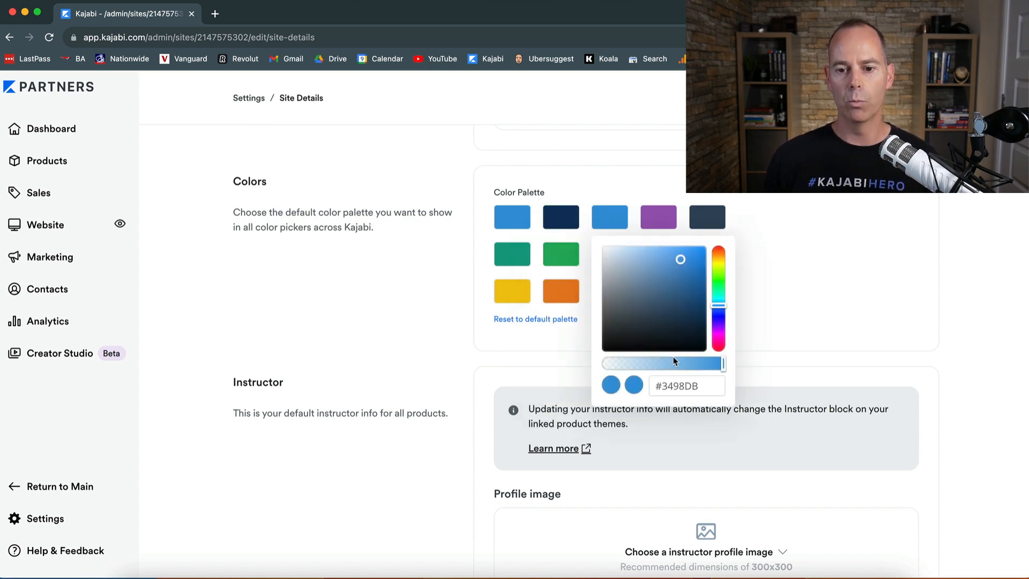
pyautogui.doubleClick(681, 386)
pyautogui.write('FFFFFFF')
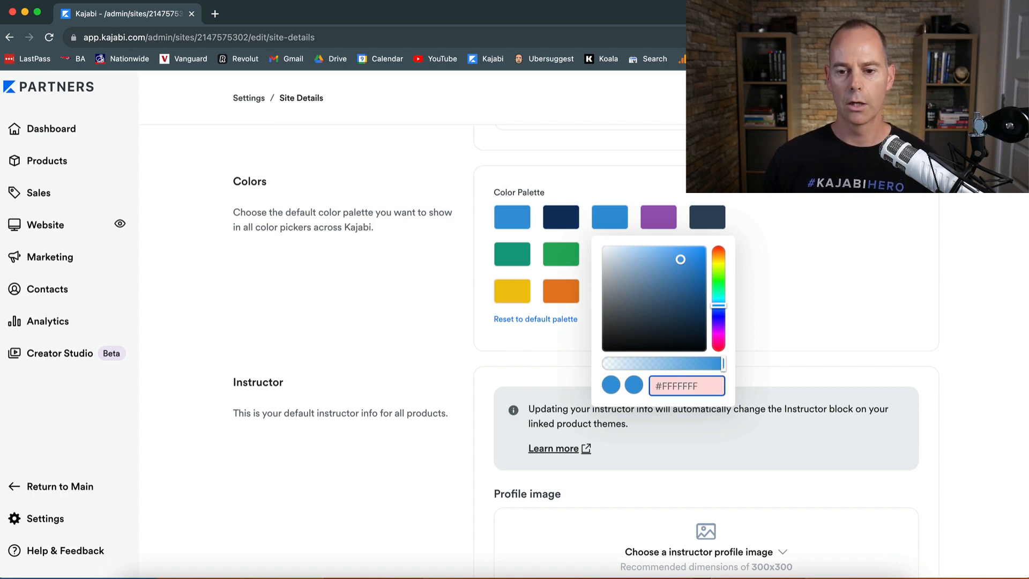
pyautogui.press('BackSpace')
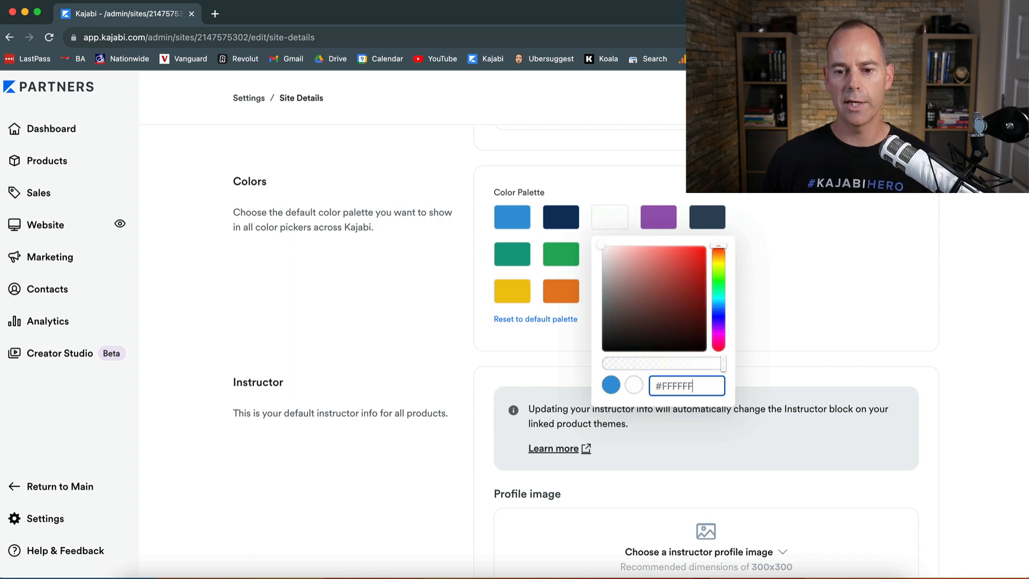
pyautogui.click(784, 280)
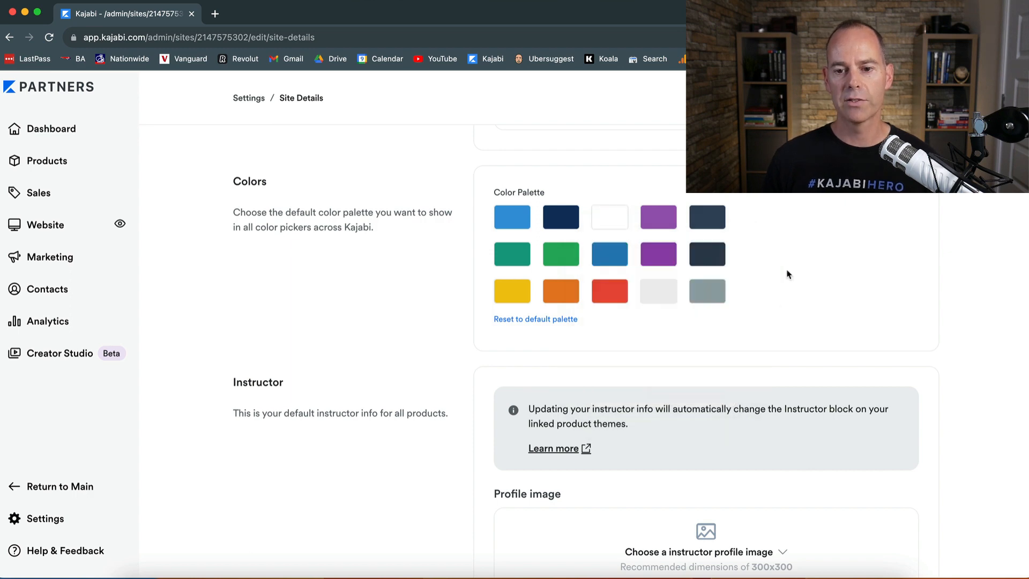
# Step: Set the fifth palette colour in the top row to black, #000000
pyautogui.click(701, 219)
pyautogui.doubleClick(768, 386)
pyautogui.write('))')
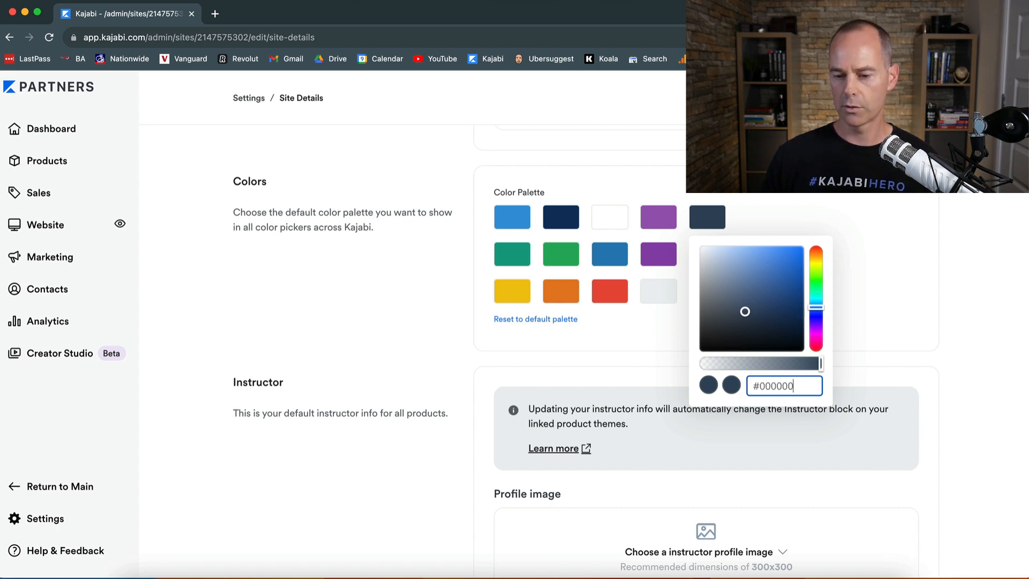
pyautogui.click(776, 196)
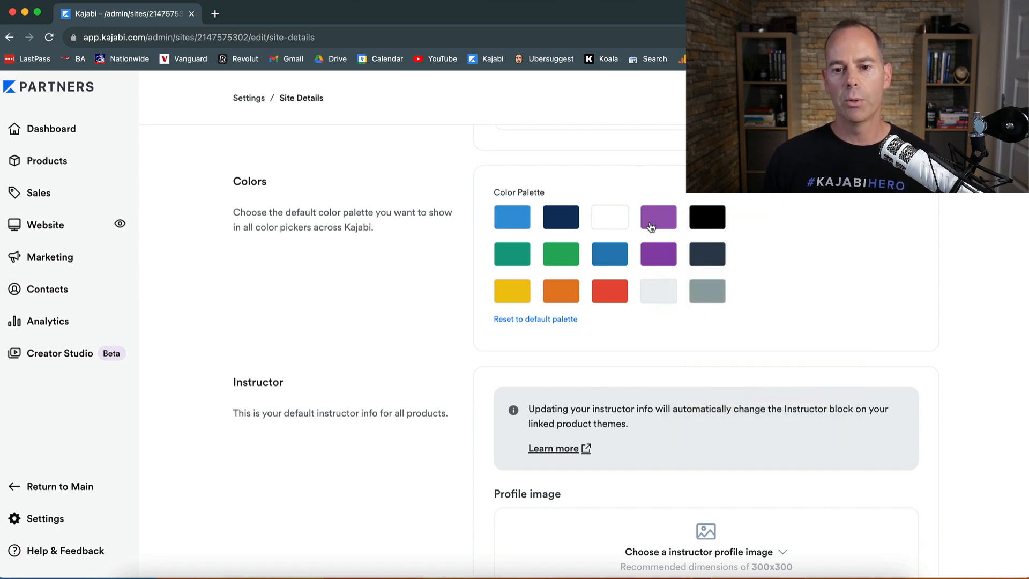
# Step: Copy the grey code from the bottom-right swatch and set the fourth palette colour to #95A5A6
pyautogui.click(658, 216)
pyautogui.click(805, 349)
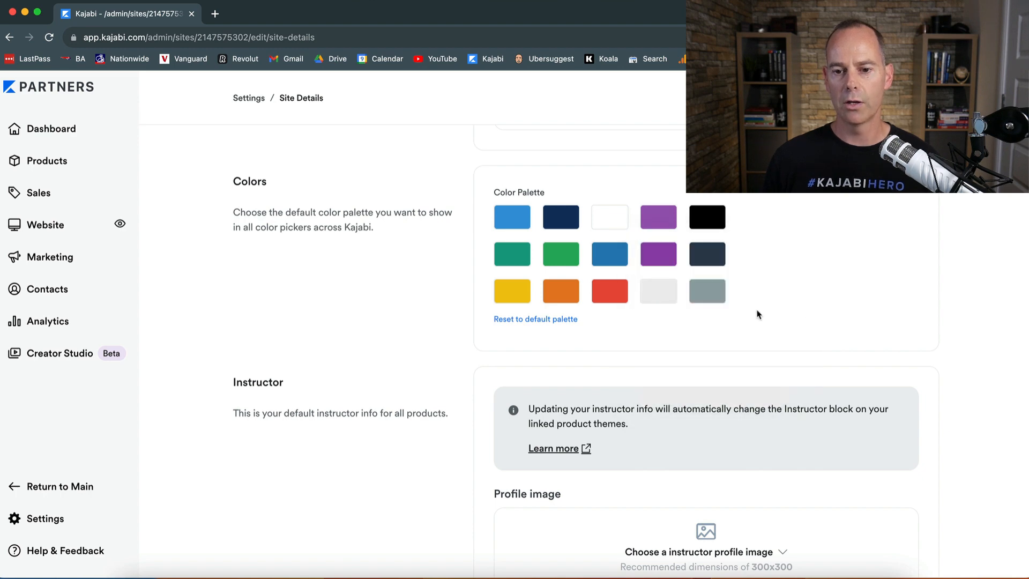
pyautogui.click(713, 292)
pyautogui.click(780, 456)
pyautogui.press('super+c')
pyautogui.click(660, 217)
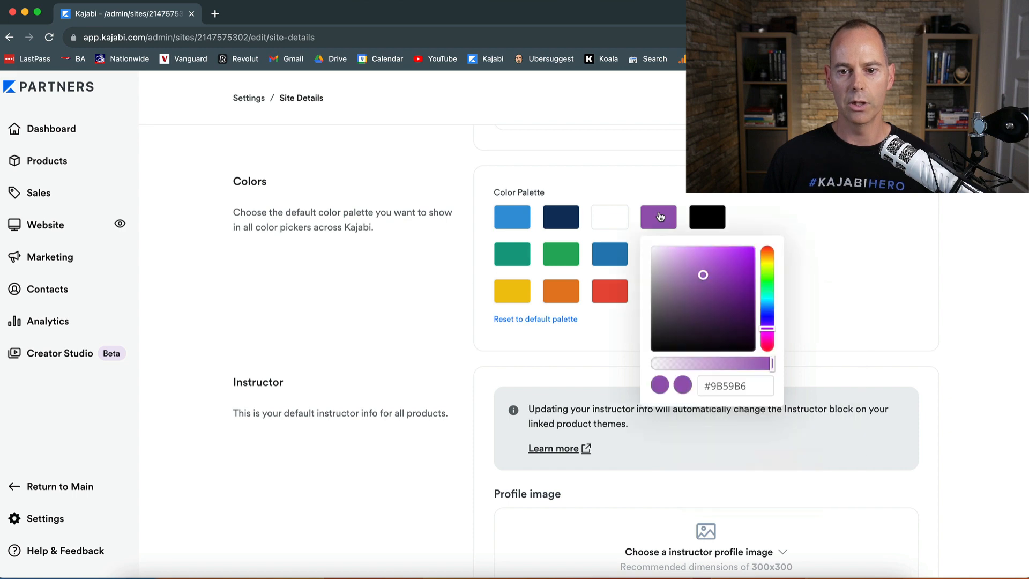
pyautogui.click(738, 386)
pyautogui.press('super+v')
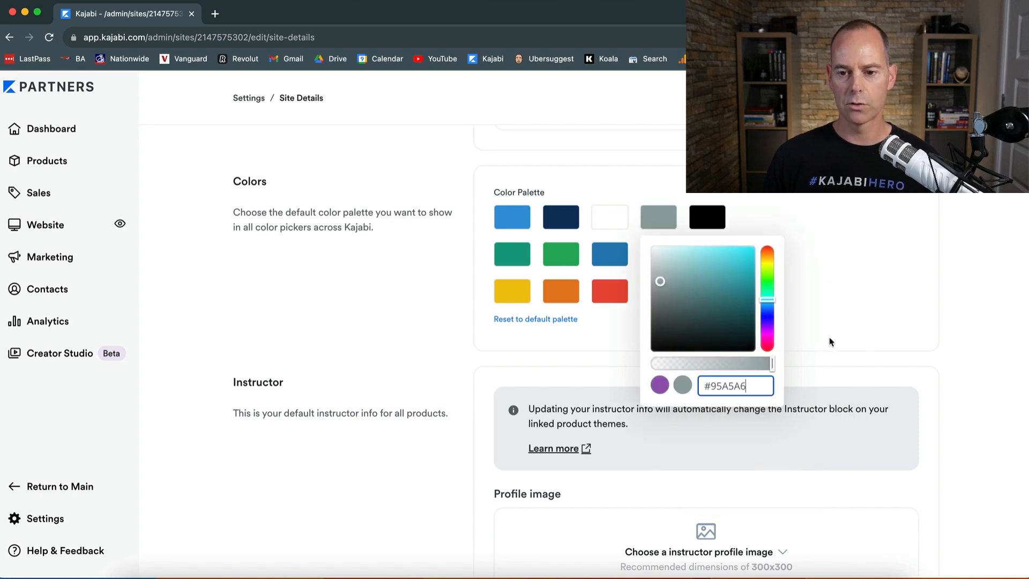
pyautogui.click(831, 341)
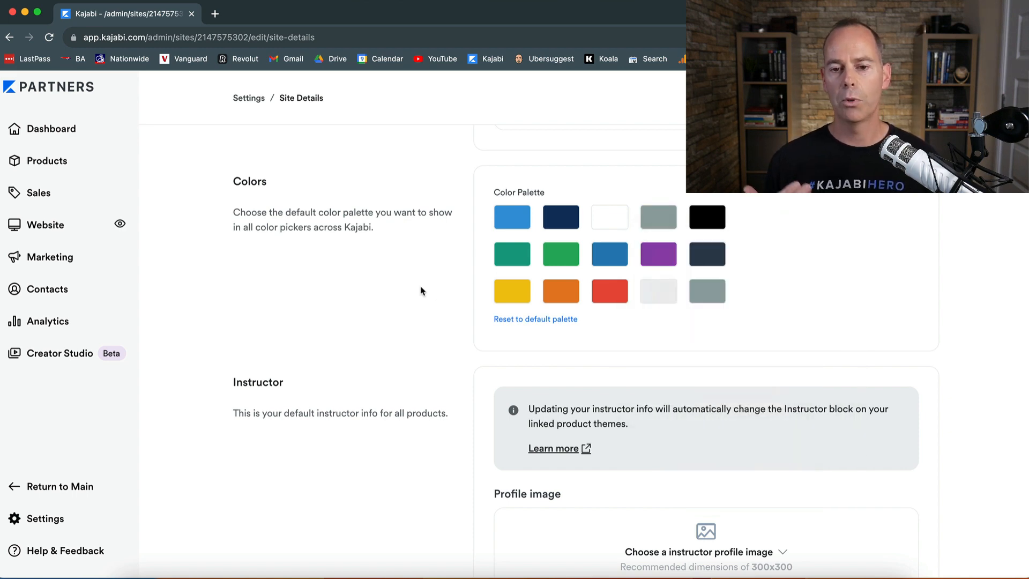
# Step: Save the Site Details with the updated colour palette
pyautogui.scroll(-15, 864, 310)
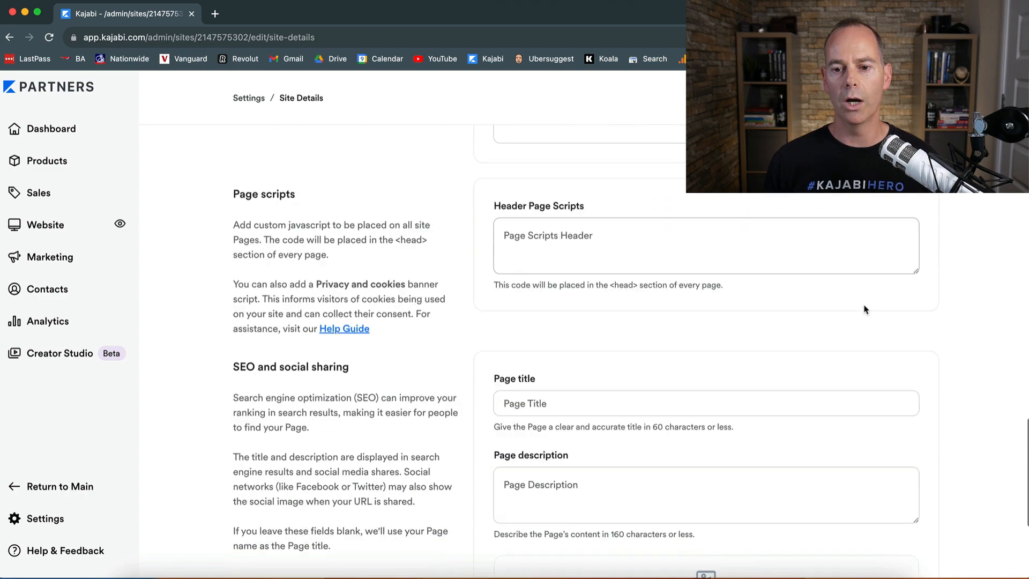
pyautogui.click(930, 548)
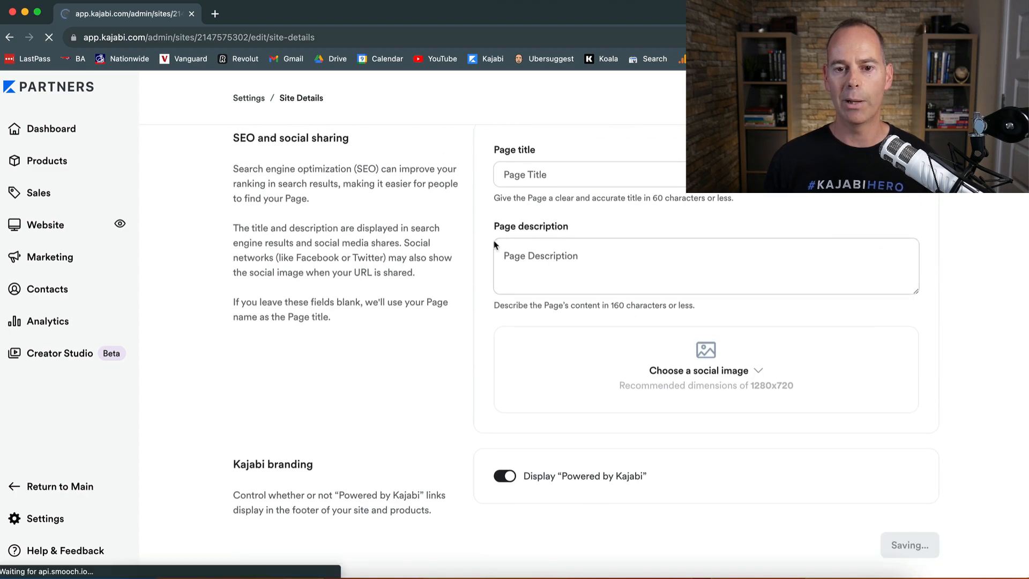
# Step: Upload Head Shot.png from the Desktop as the instructor profile image
pyautogui.scroll(-10, 480, 299)
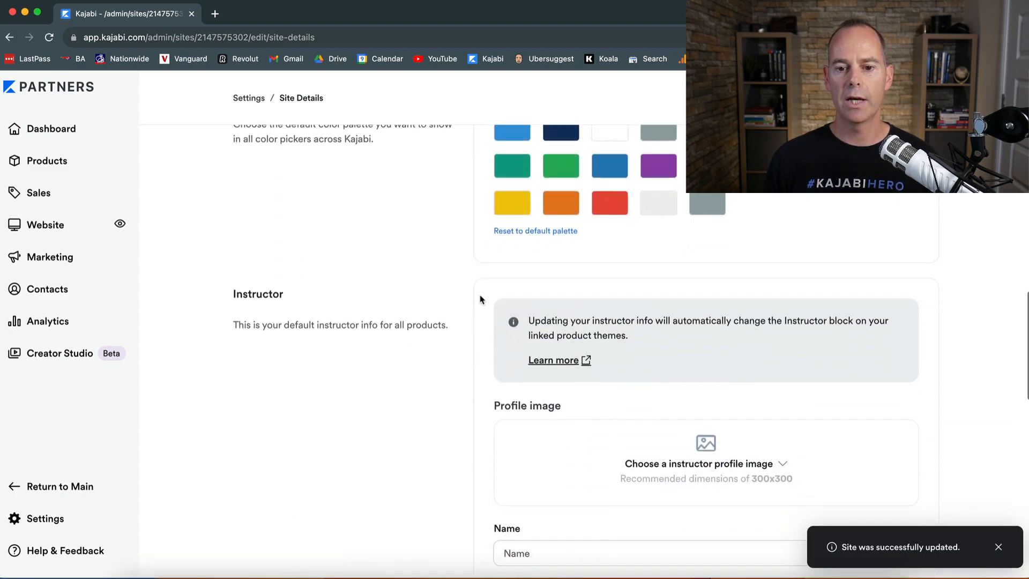
pyautogui.scroll(-3, 474, 370)
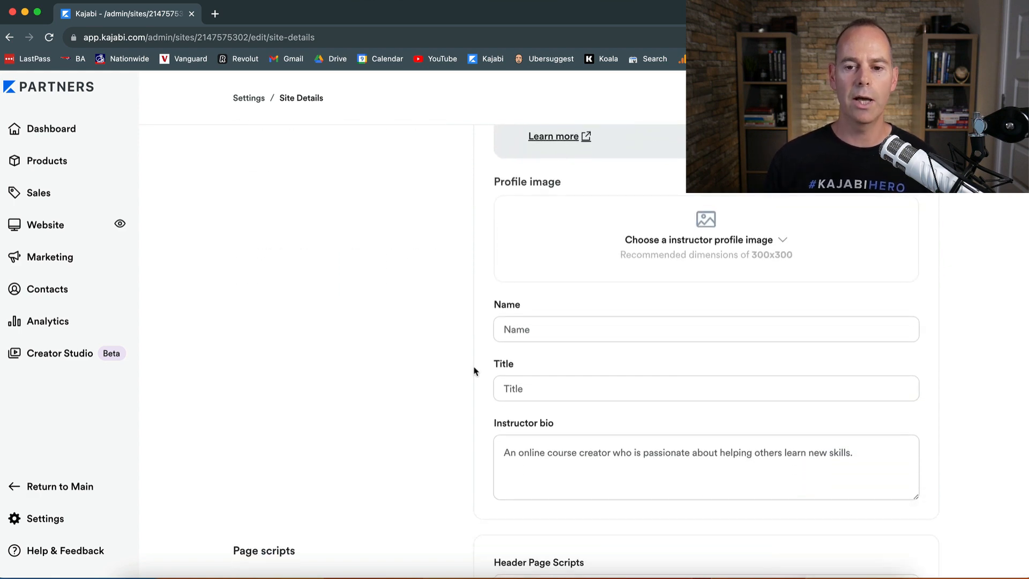
pyautogui.click(781, 239)
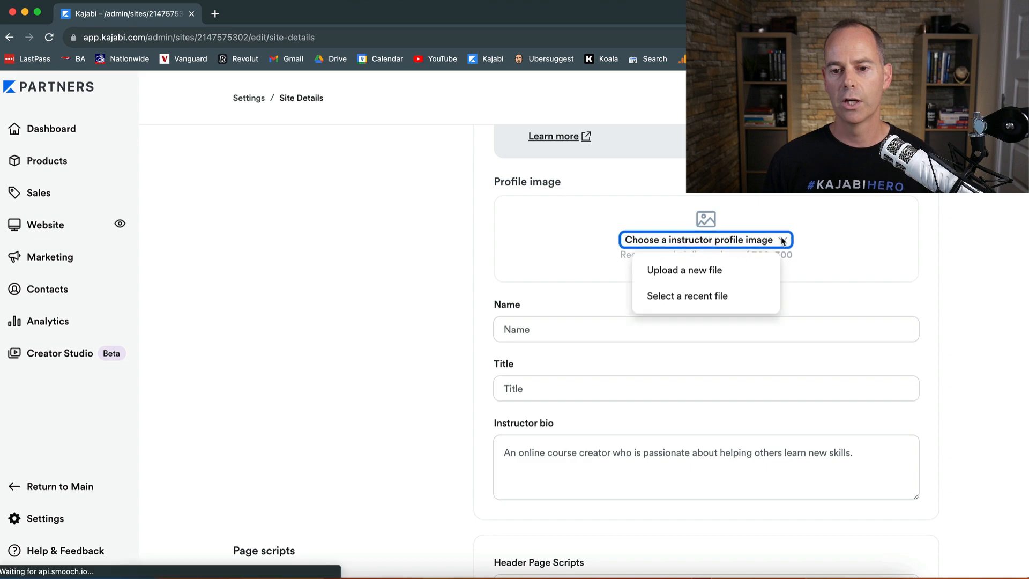
pyautogui.click(692, 271)
pyautogui.click(360, 311)
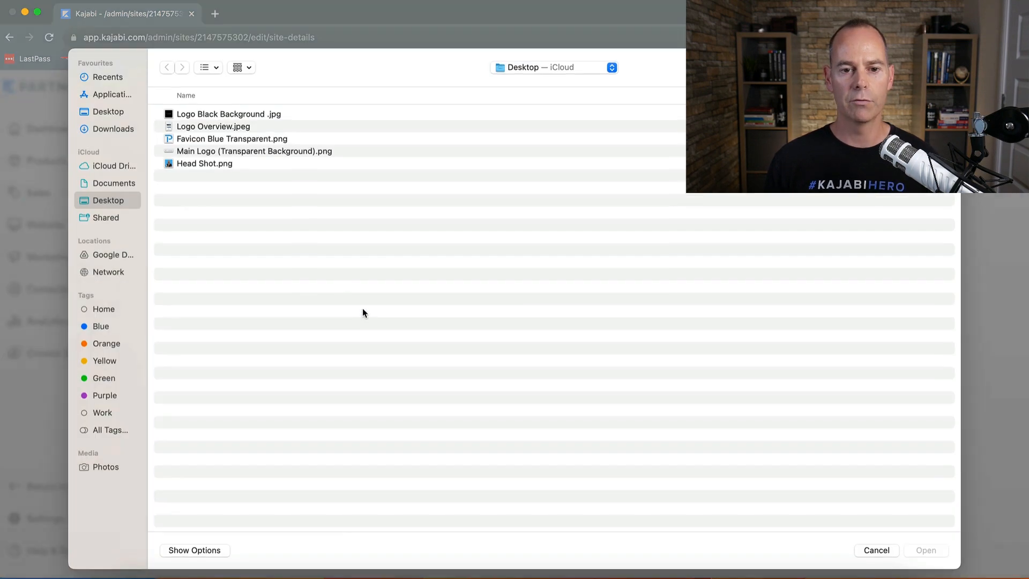
pyautogui.doubleClick(209, 163)
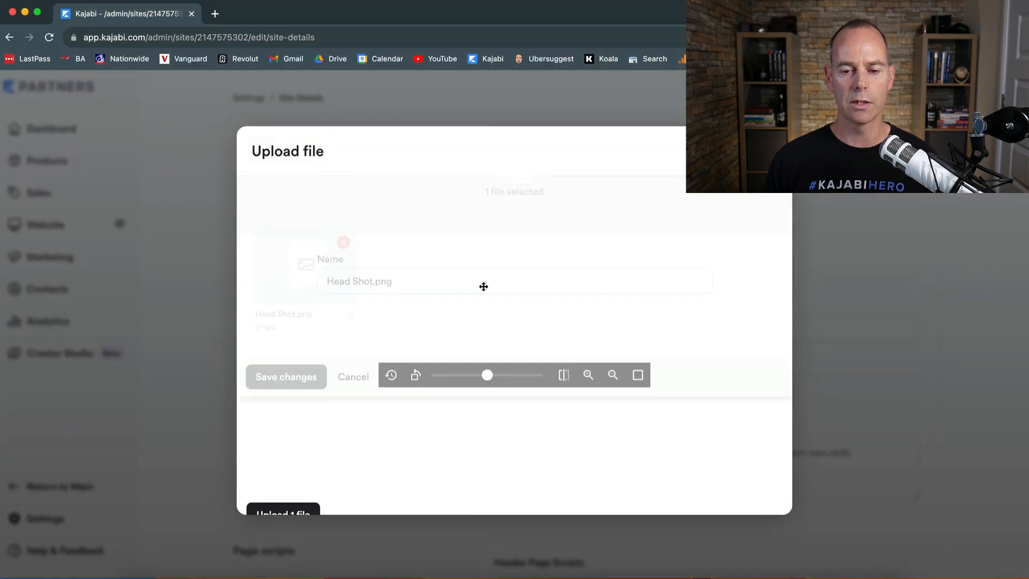
pyautogui.click(755, 196)
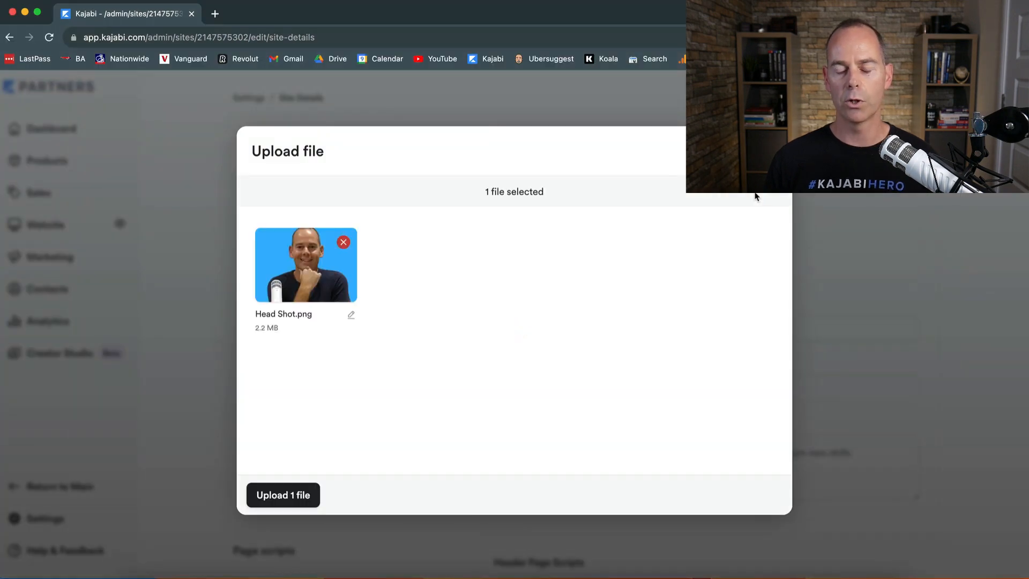
pyautogui.click(308, 496)
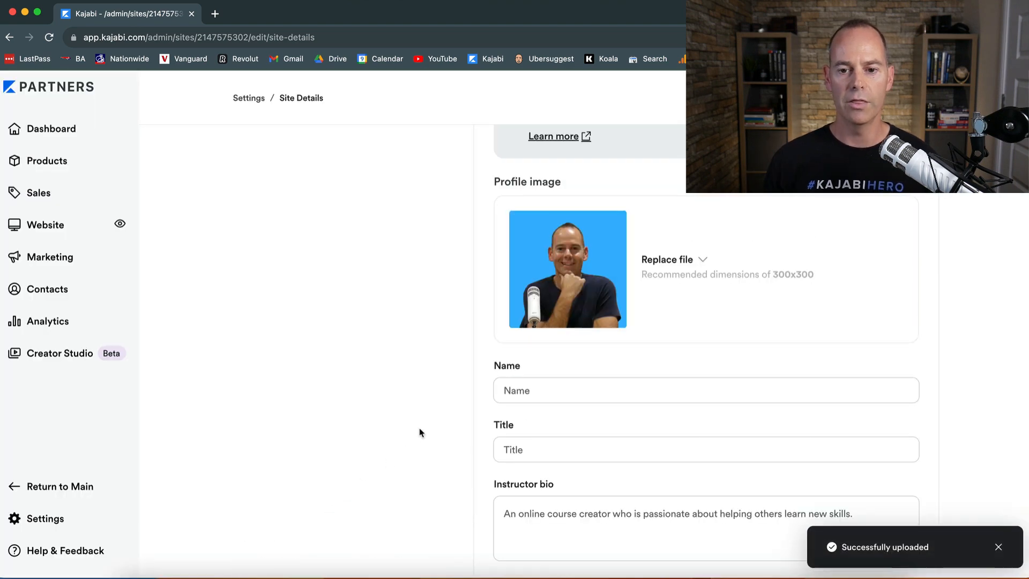
# Step: Enter the instructor's full name as the instructor name and set the instructor title to Coach
pyautogui.scroll(-3, 421, 418)
pyautogui.click(515, 259)
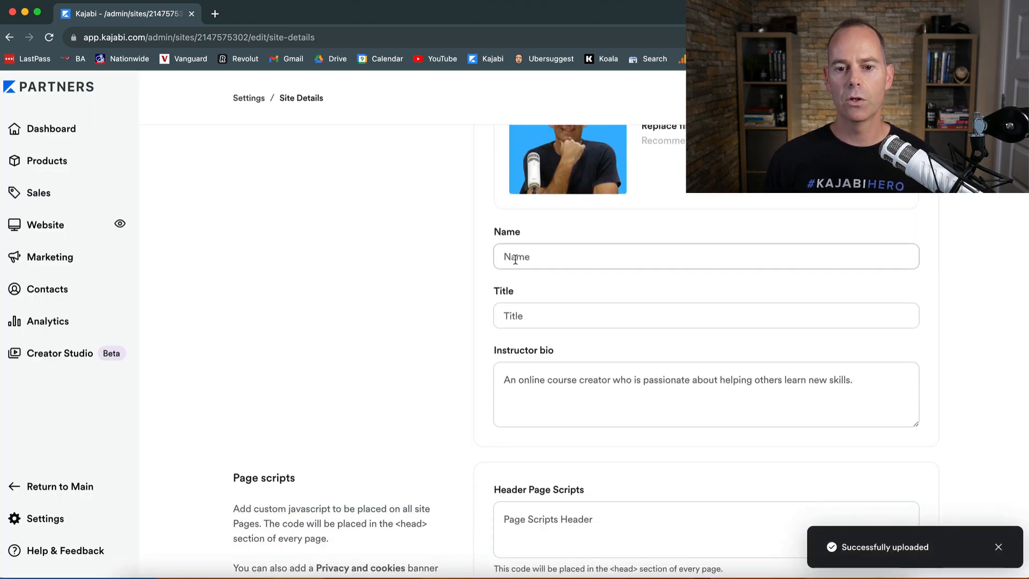
pyautogui.scroll(6, 464, 280)
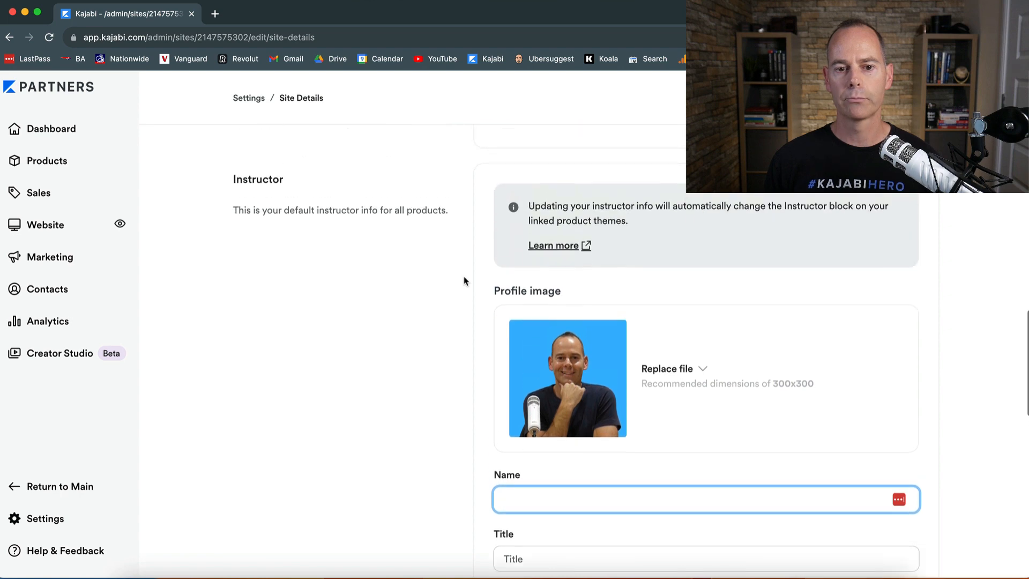
pyautogui.scroll(-6, 464, 280)
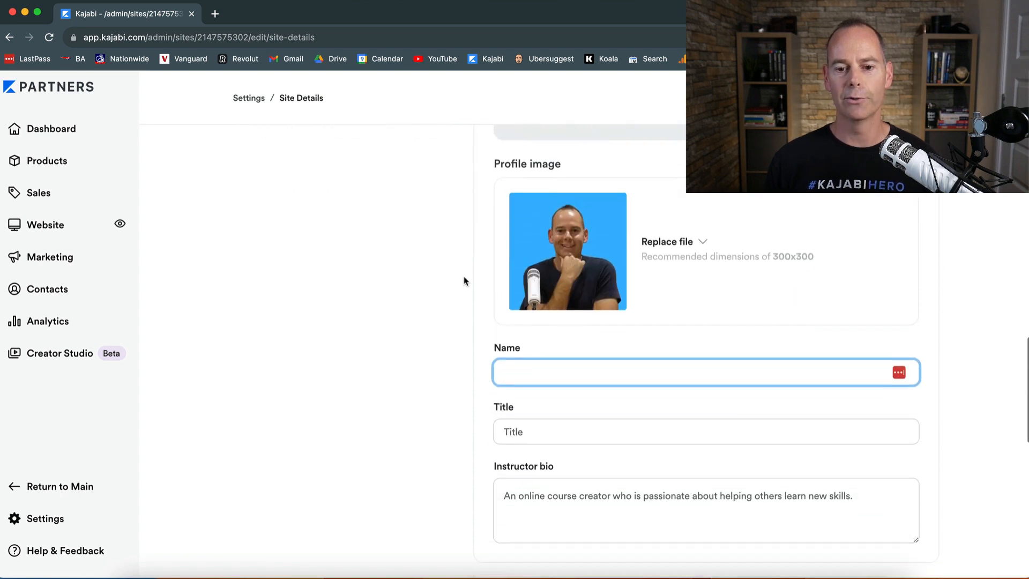
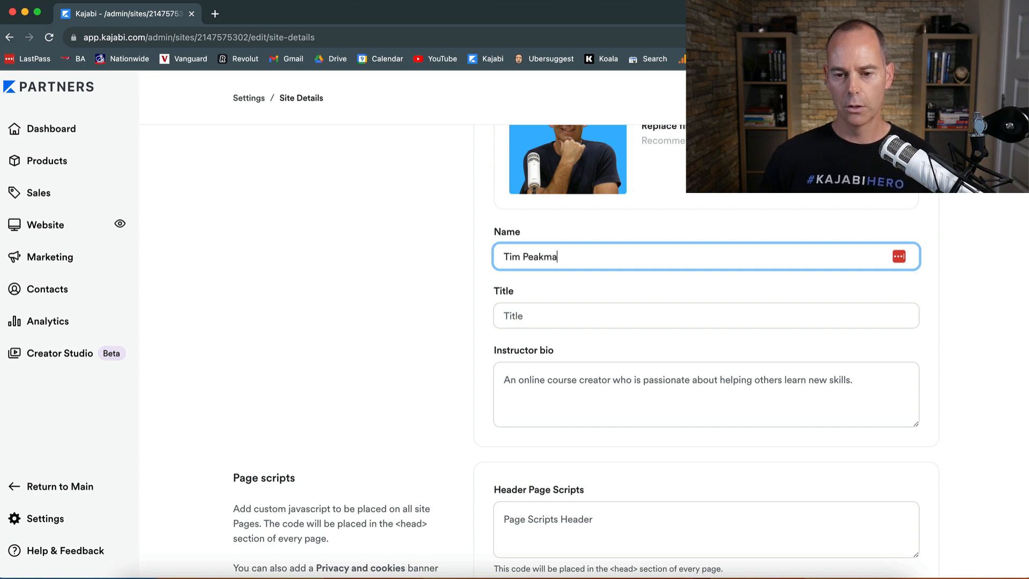
pyautogui.click(524, 315)
pyautogui.write('Coach')
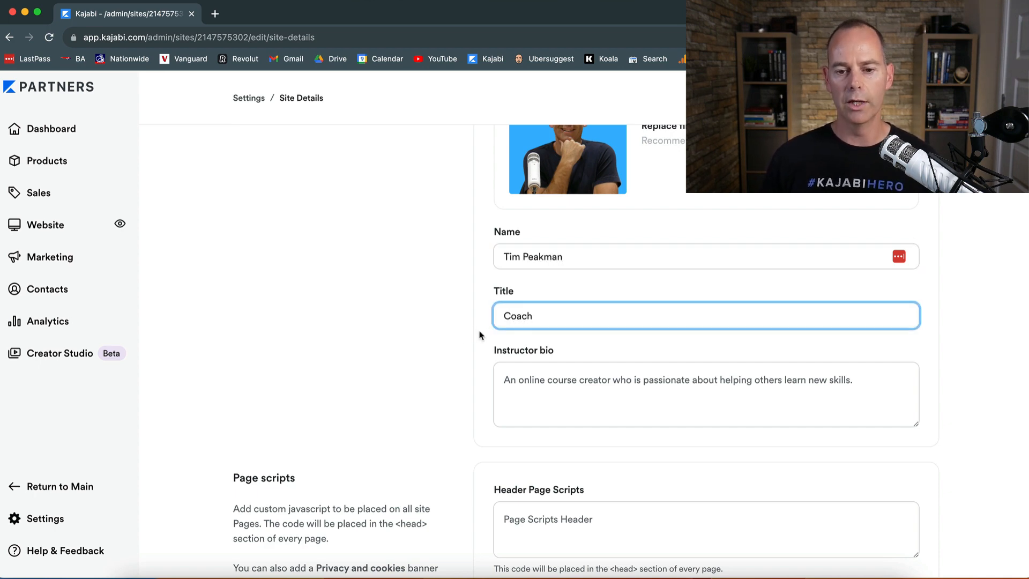
# Step: Set the SEO page title to the instructor's full name
pyautogui.click(475, 335)
pyautogui.scroll(-4, 480, 335)
pyautogui.scroll(2, 480, 336)
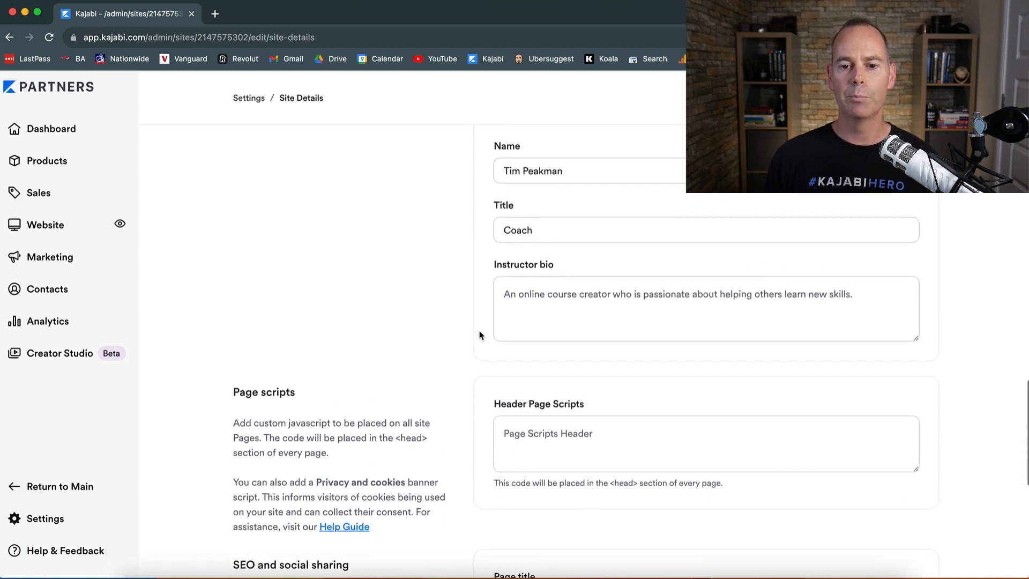
pyautogui.scroll(-5, 479, 336)
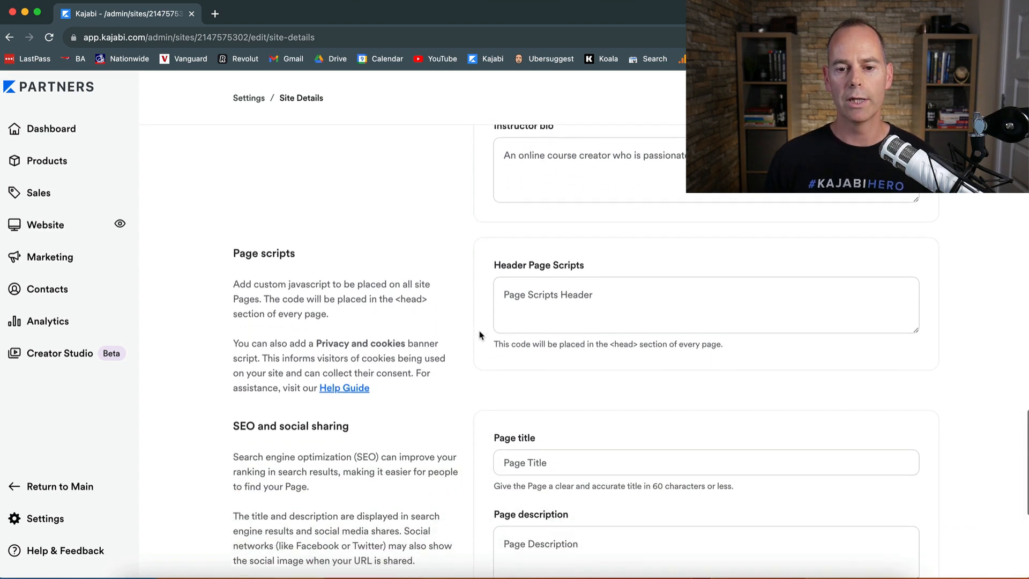
pyautogui.scroll(-2, 480, 336)
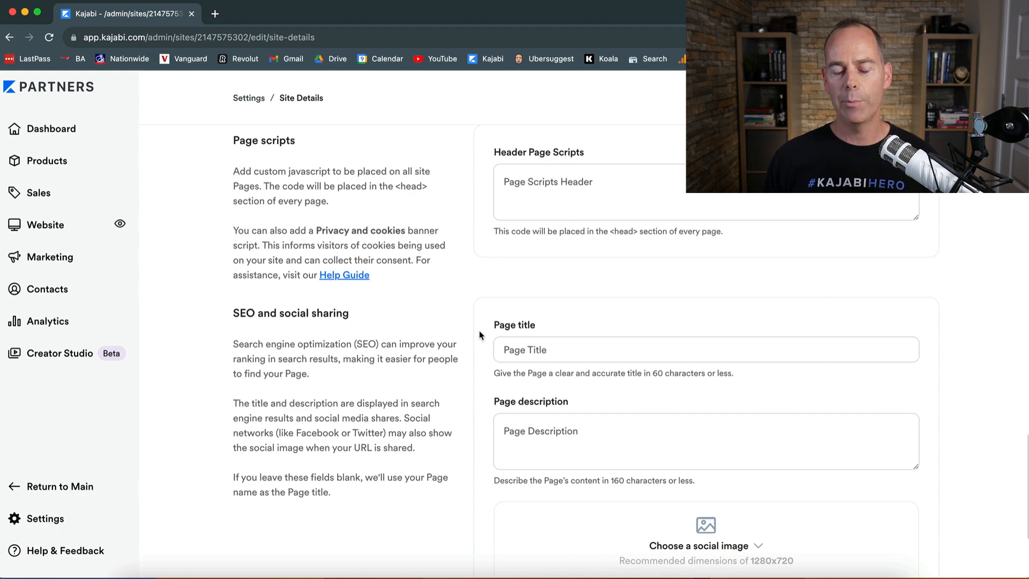
pyautogui.scroll(-2, 480, 333)
pyautogui.scroll(-1, 483, 335)
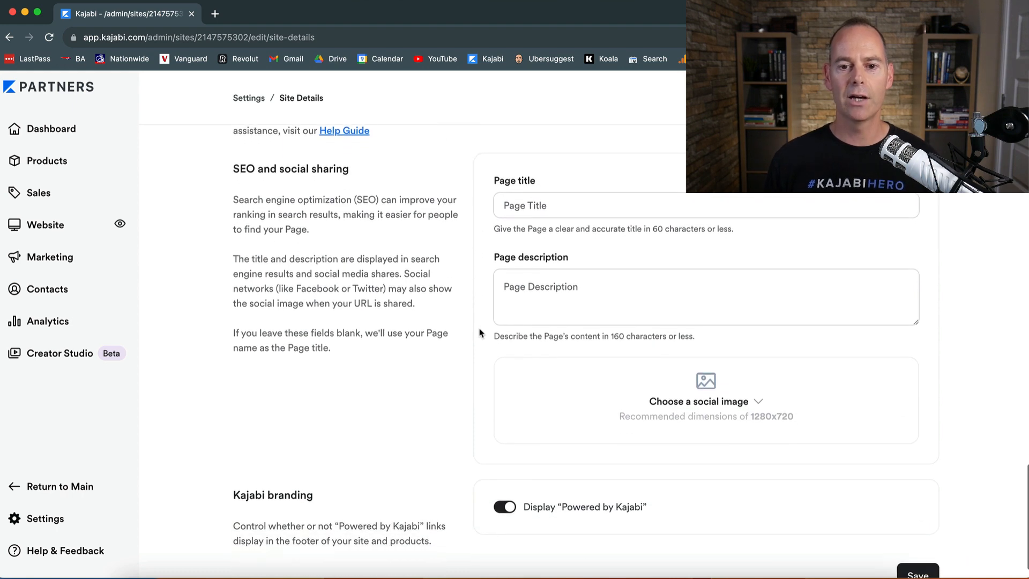
pyautogui.click(534, 192)
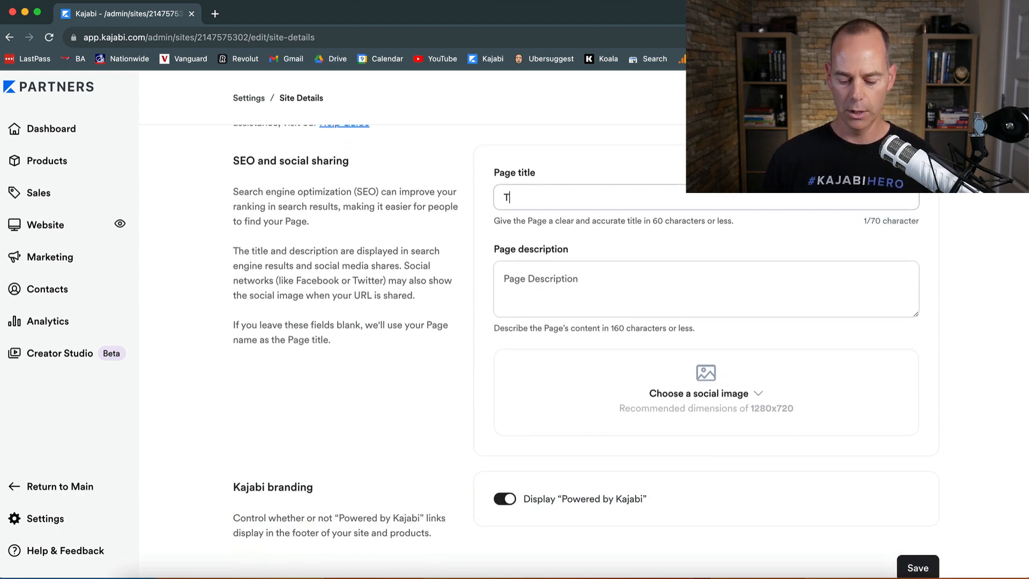
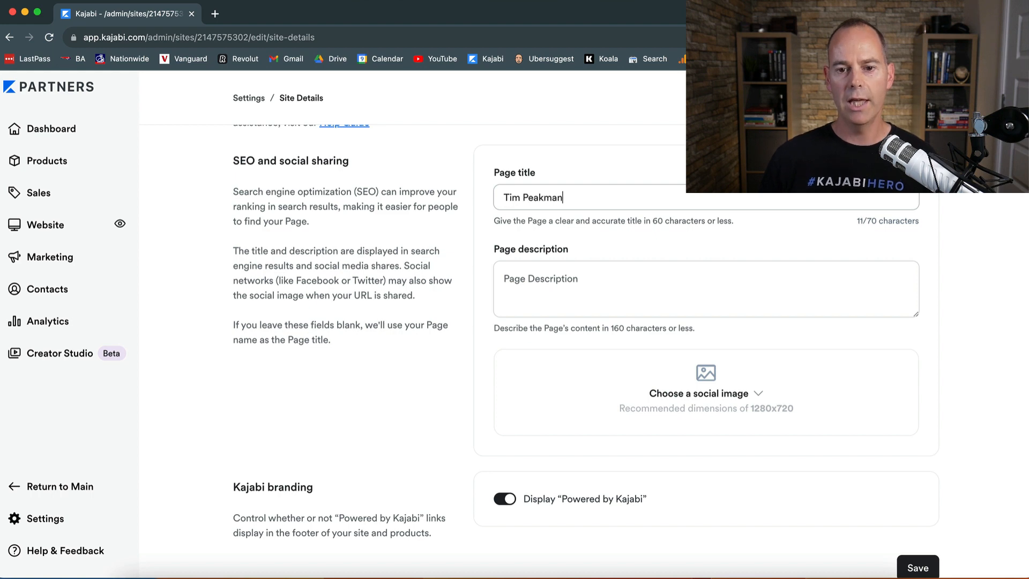
# Step: Upload Logo Black Background .jpg from the device as the SEO social sharing image
pyautogui.click(541, 288)
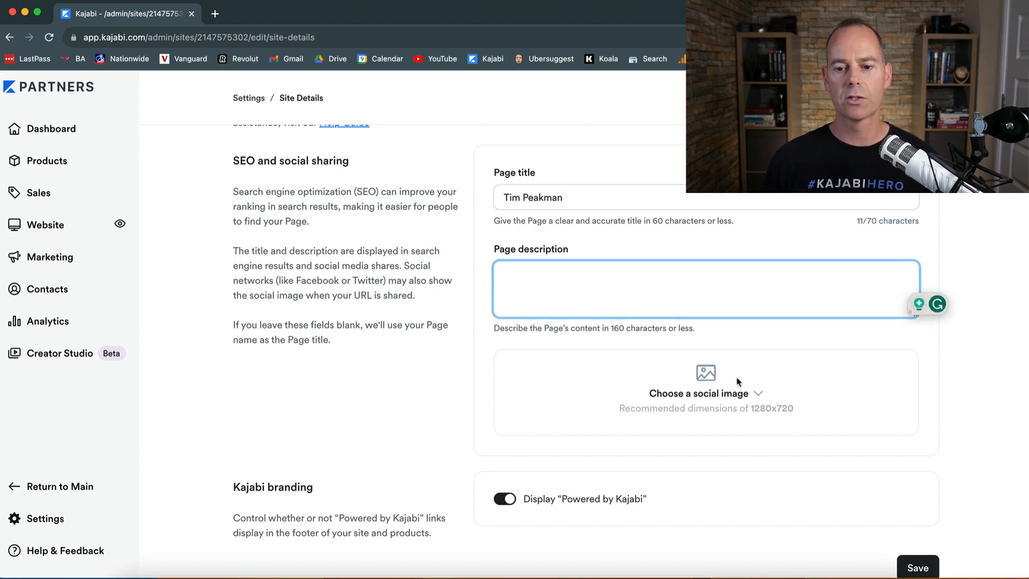
pyautogui.click(757, 395)
pyautogui.click(690, 423)
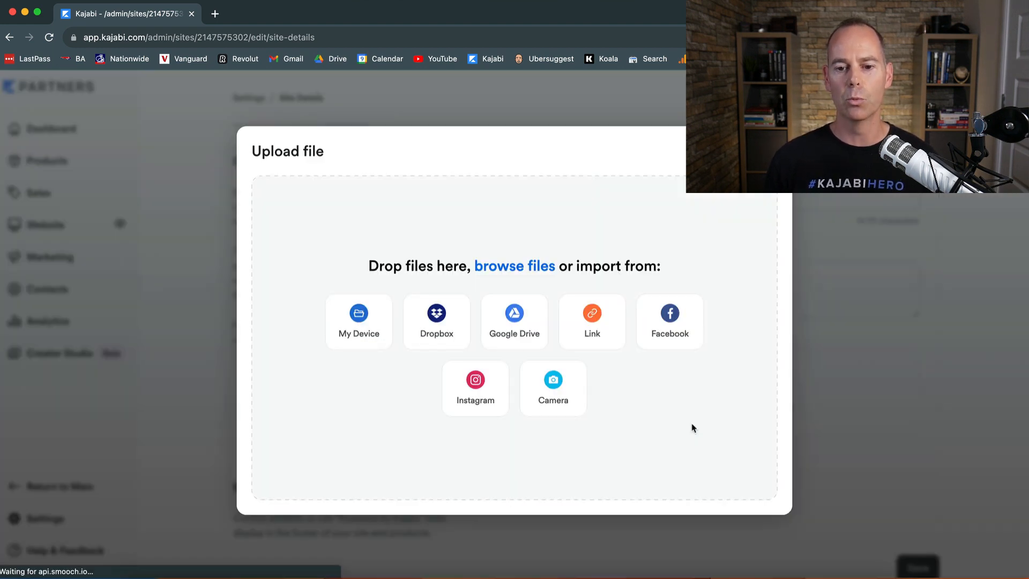
pyautogui.click(353, 331)
pyautogui.doubleClick(189, 114)
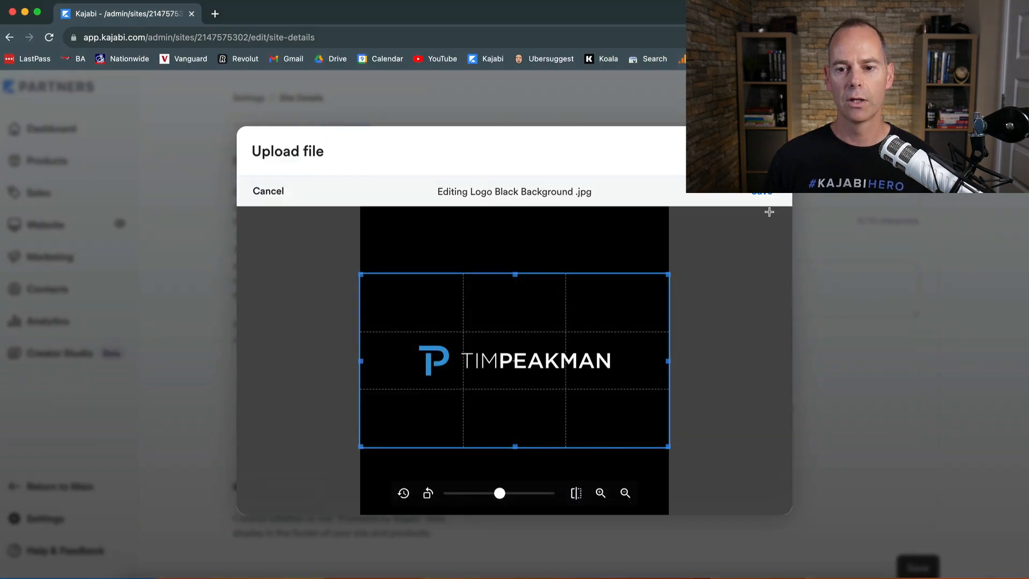
pyautogui.click(765, 195)
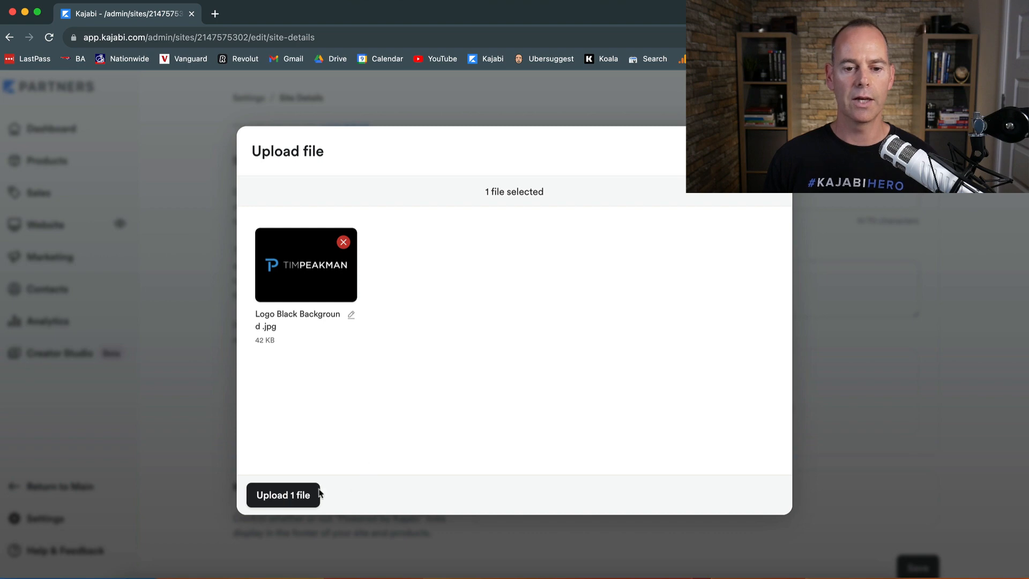
pyautogui.click(289, 495)
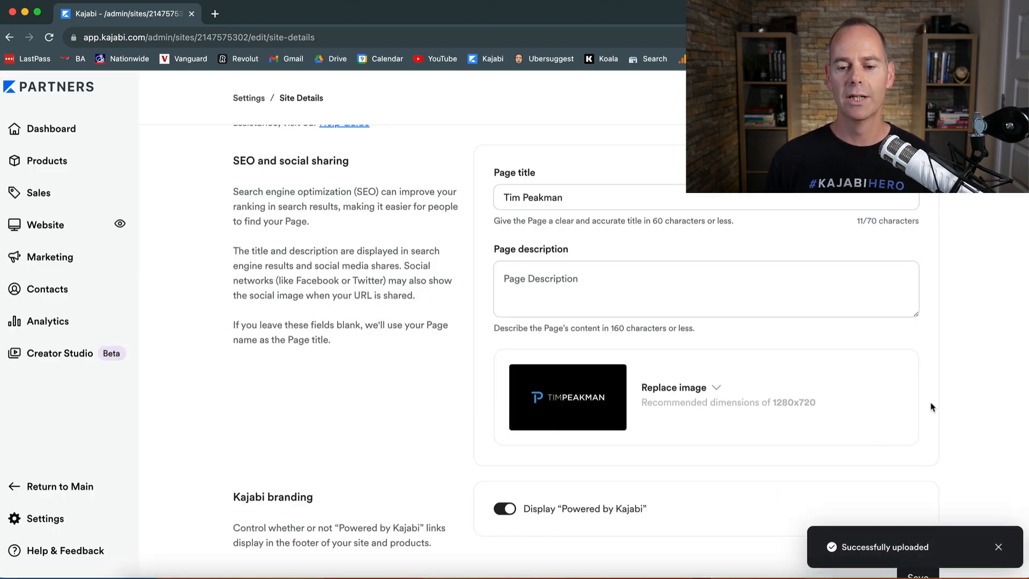
# Step: Turn off the Display "Powered by Kajabi" branding option and save the Site Details
pyautogui.click(549, 283)
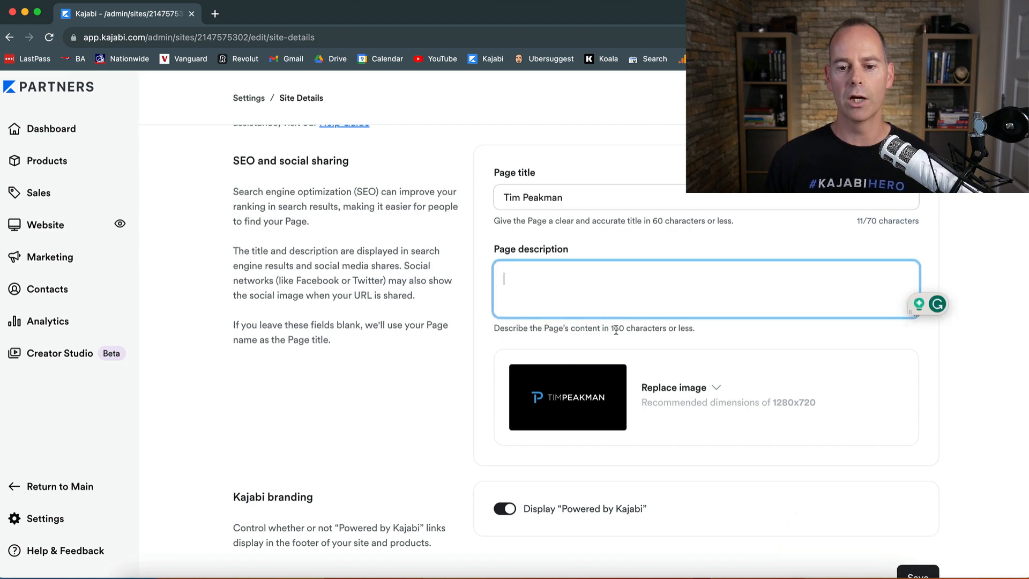
pyautogui.scroll(-1, 932, 575)
pyautogui.click(917, 554)
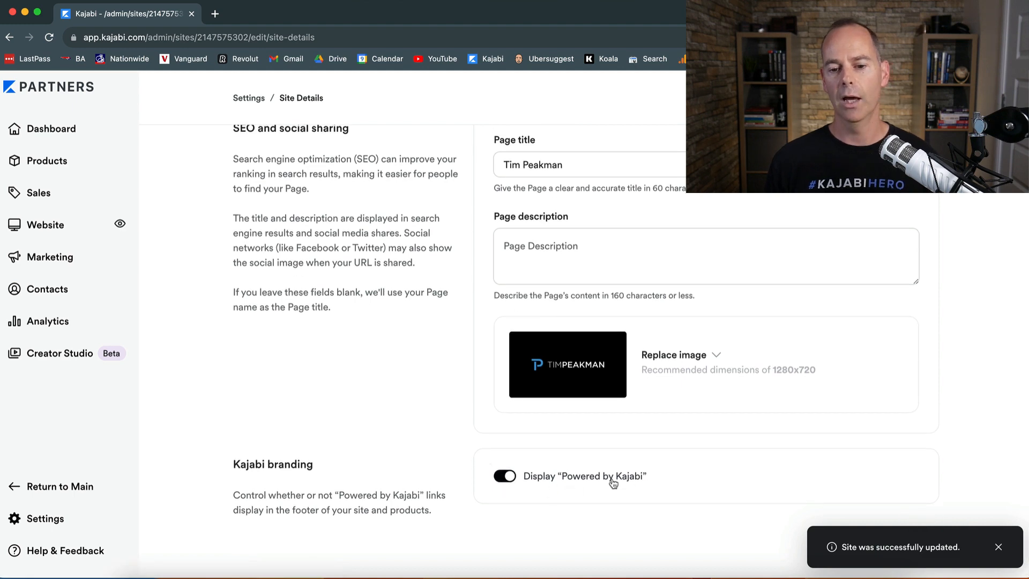
pyautogui.click(502, 476)
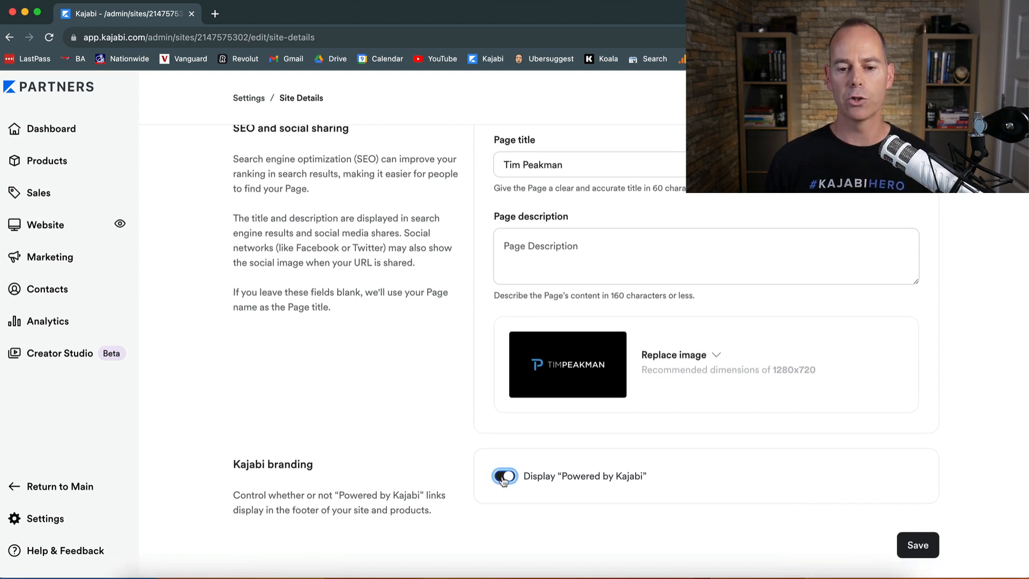
pyautogui.click(917, 545)
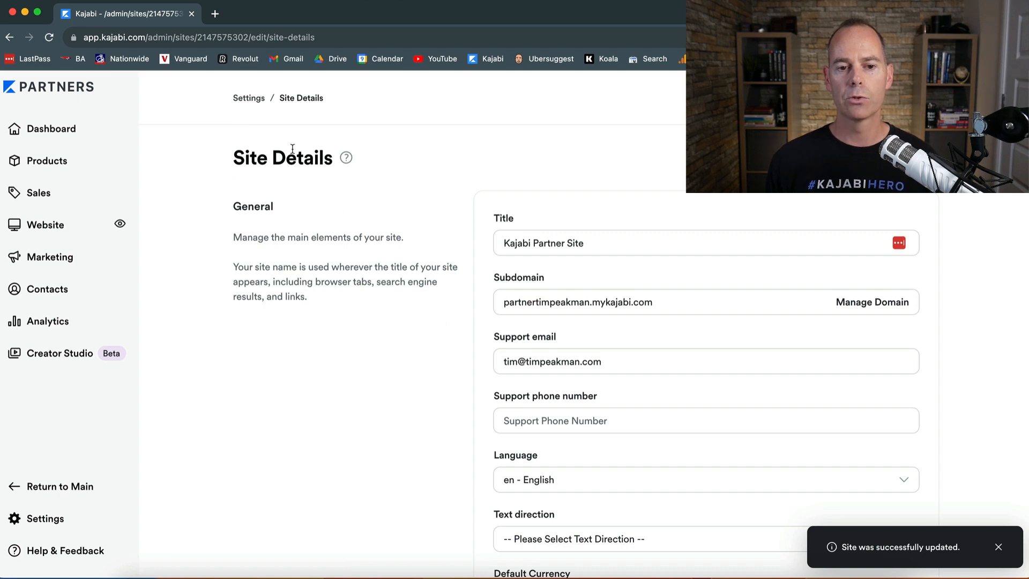
# Step: Return to the Settings overview and browse the available site settings
pyautogui.click(248, 98)
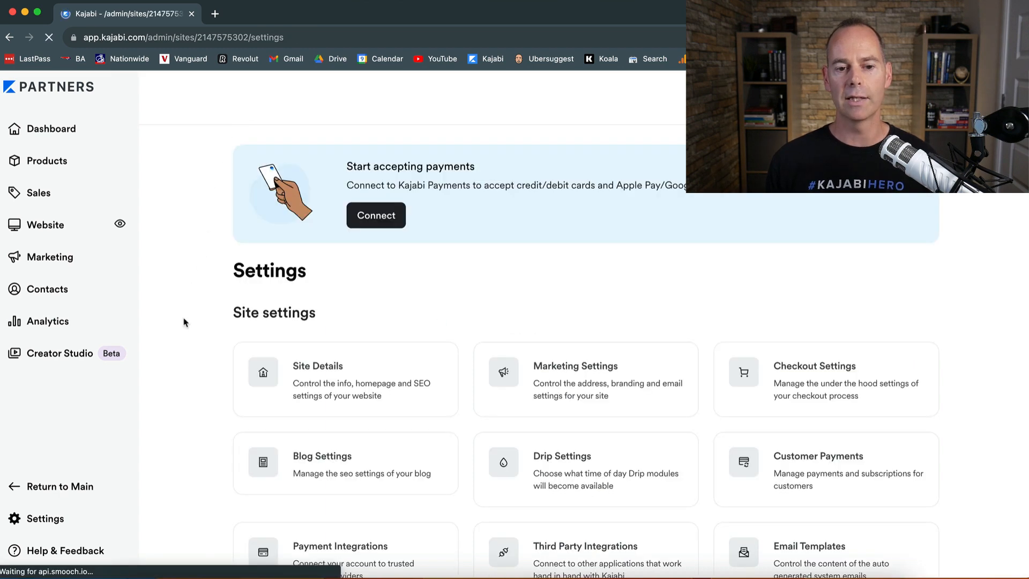
pyautogui.scroll(-4, 184, 322)
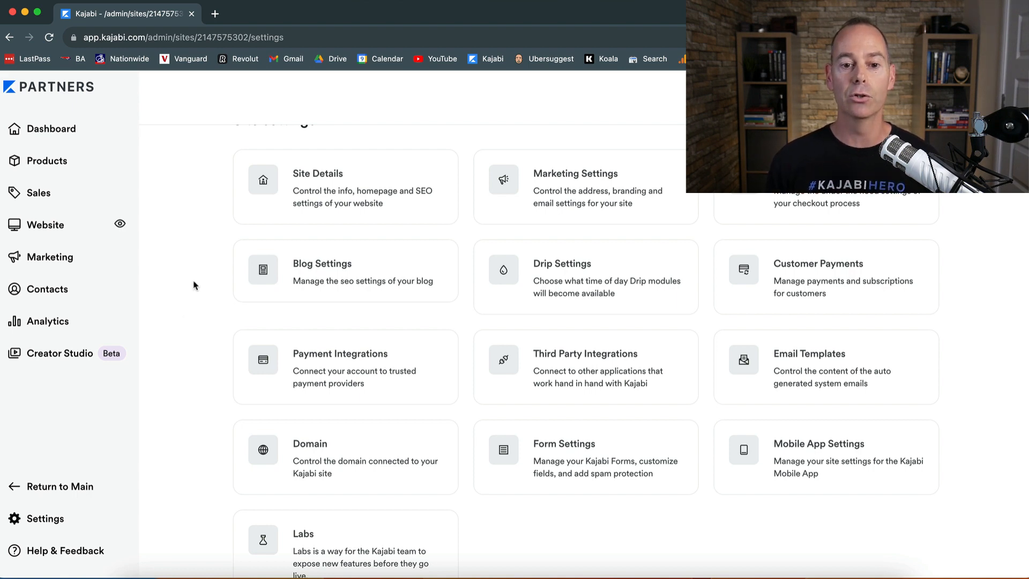
pyautogui.scroll(5, 193, 285)
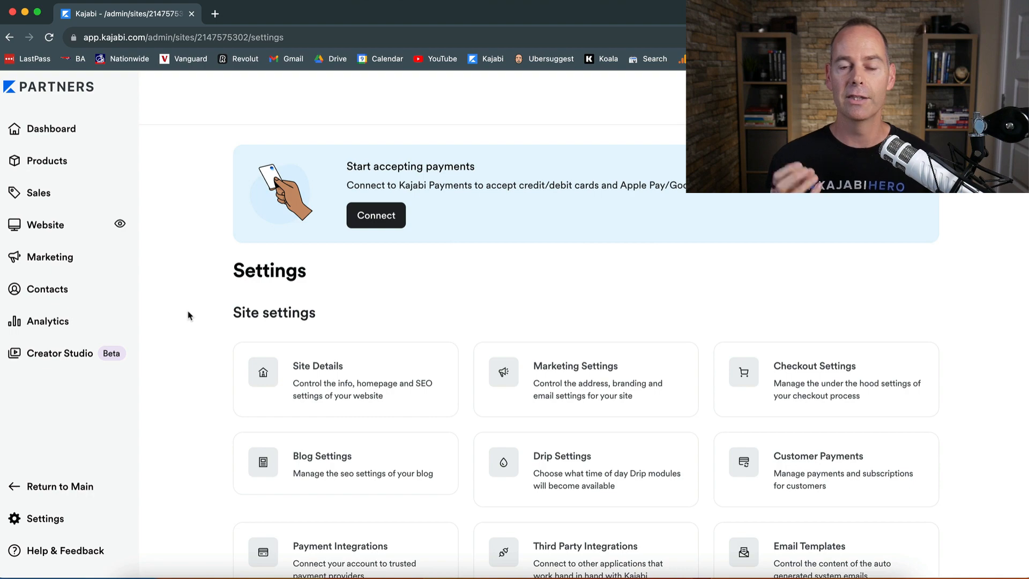